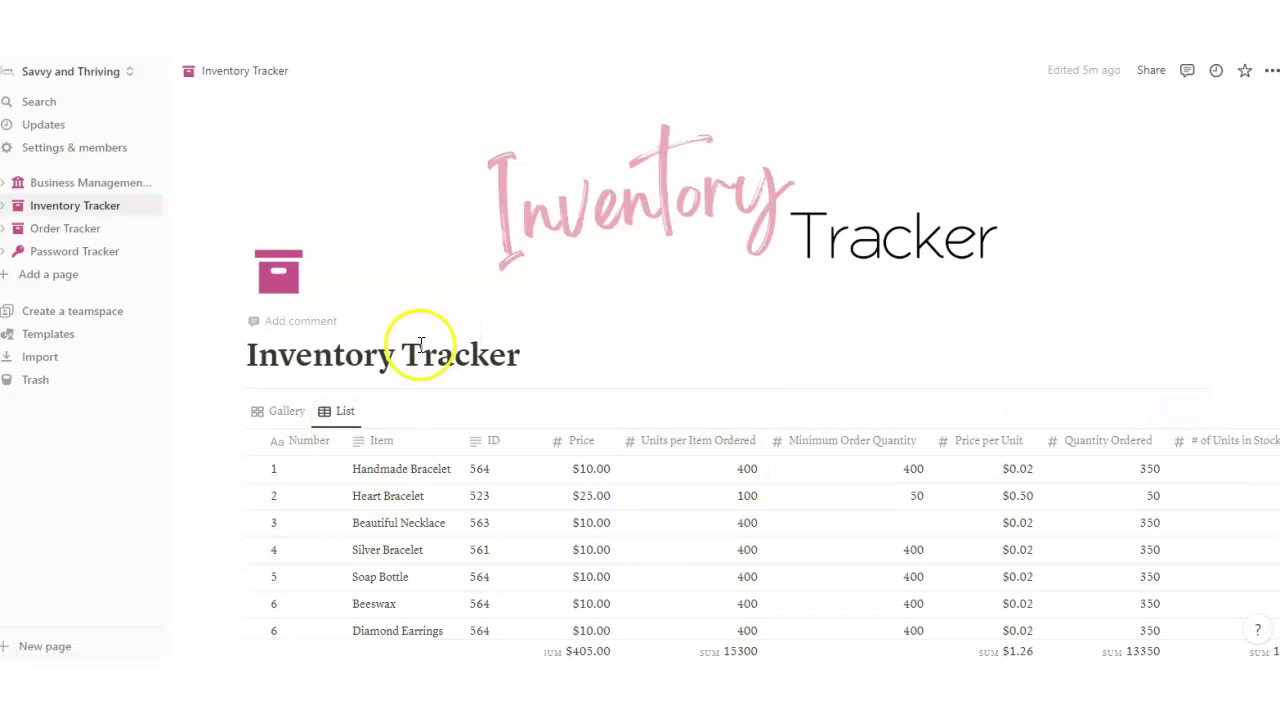
Step: Preview the inventory as cards and back as a table, then glance at the Number and ID property options
click(282, 417)
click(337, 418)
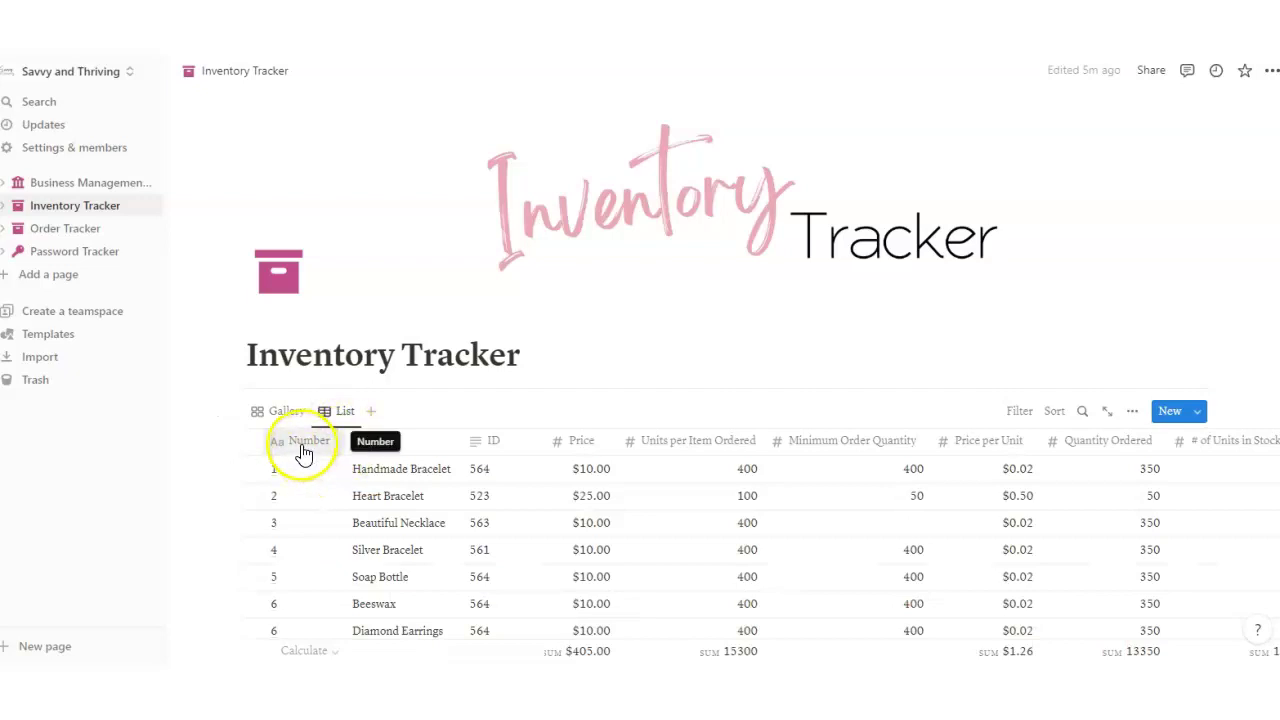
click(305, 447)
click(391, 442)
click(500, 441)
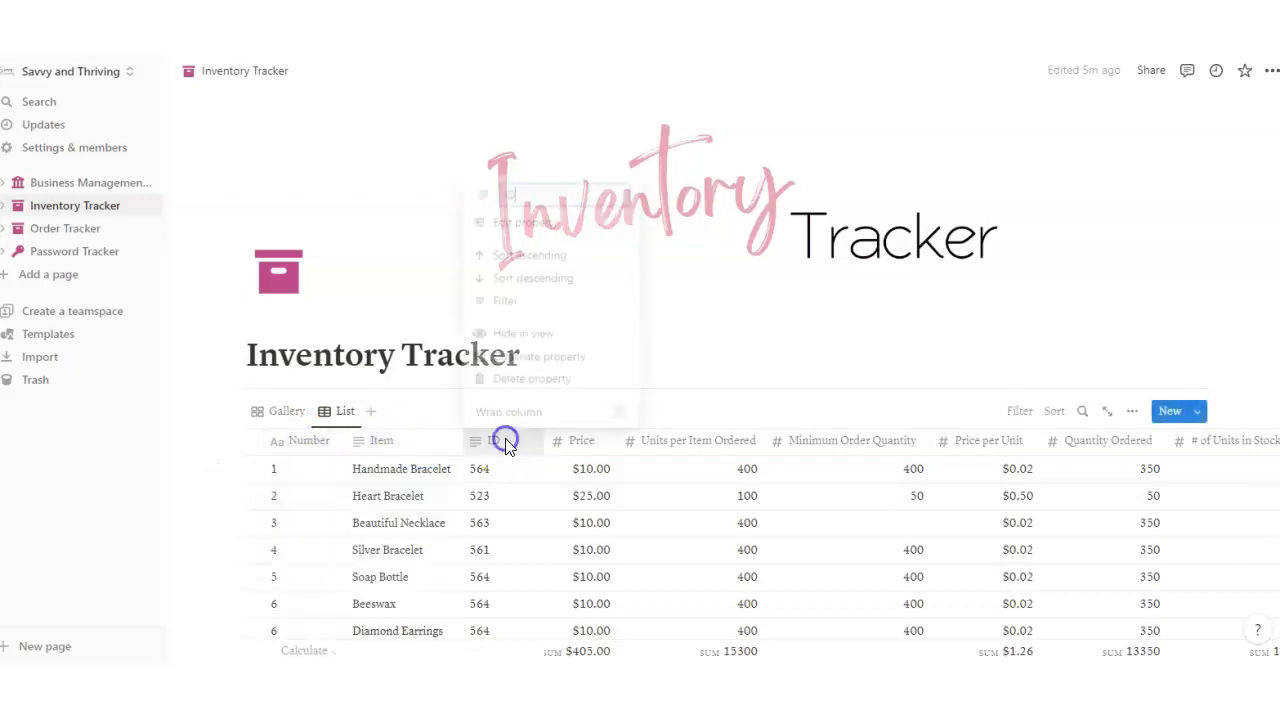
click(589, 444)
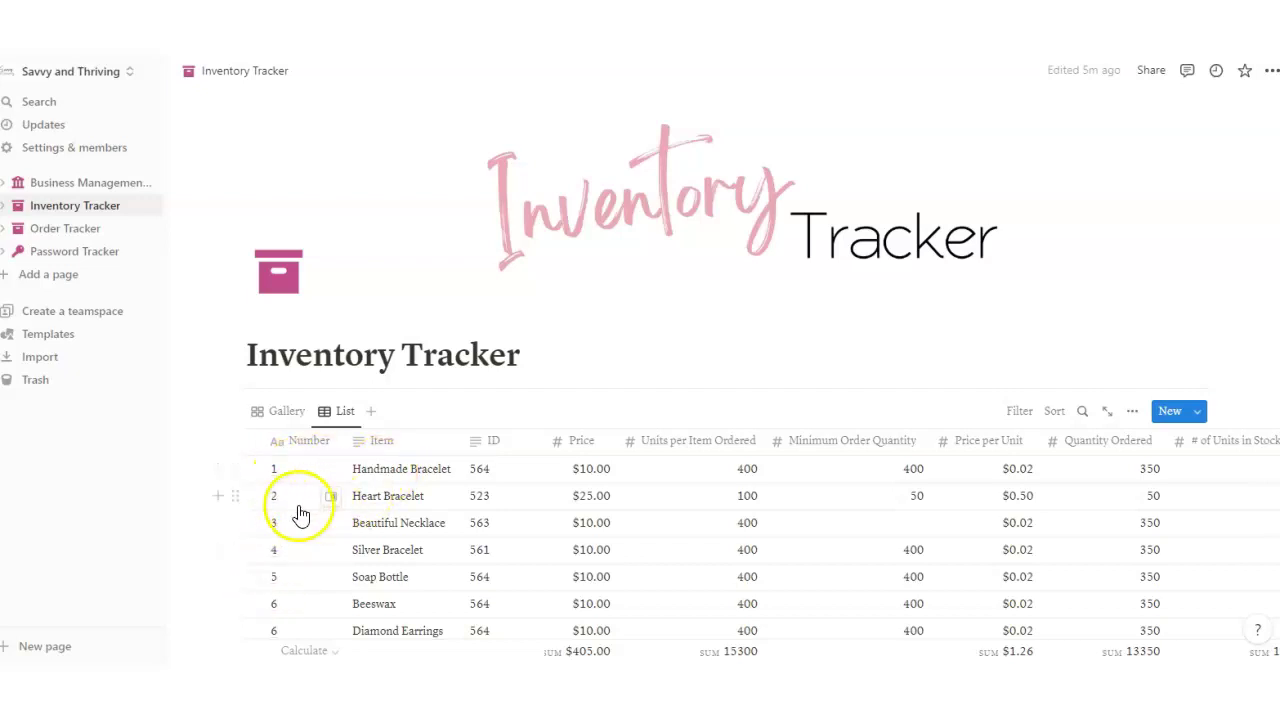
Step: Rename the first item from Handmade Bracelet to Soap and set its ID to 564A
click(375, 467)
mouse_move(352, 469)
mouse_down()
mouse_move(456, 470)
mouse_move(351, 469)
mouse_up()
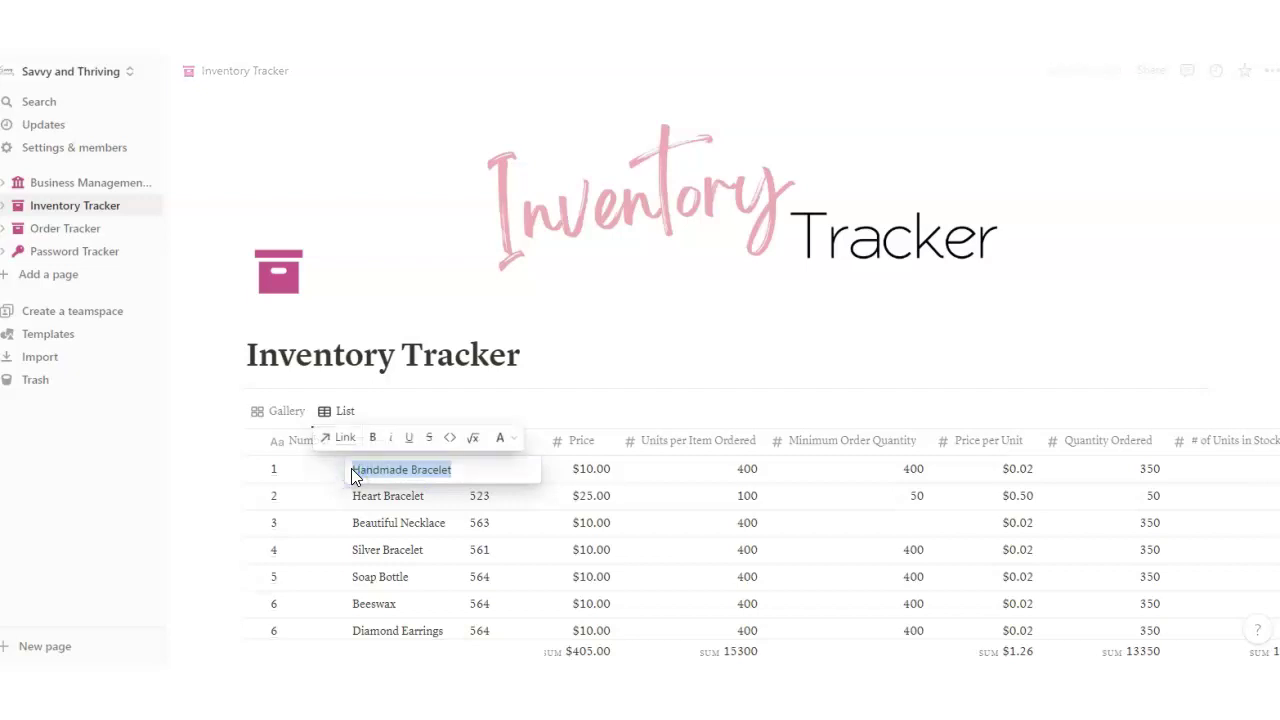
text(Soap)
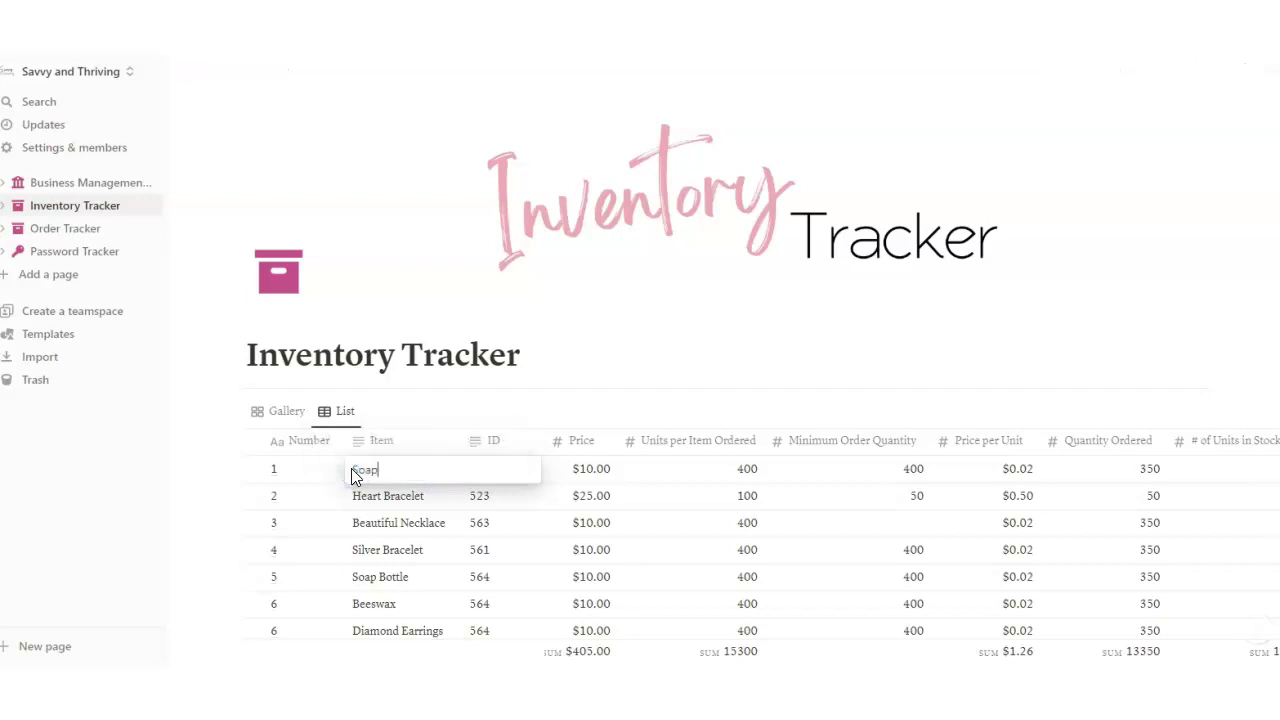
key(Return)
click(479, 470)
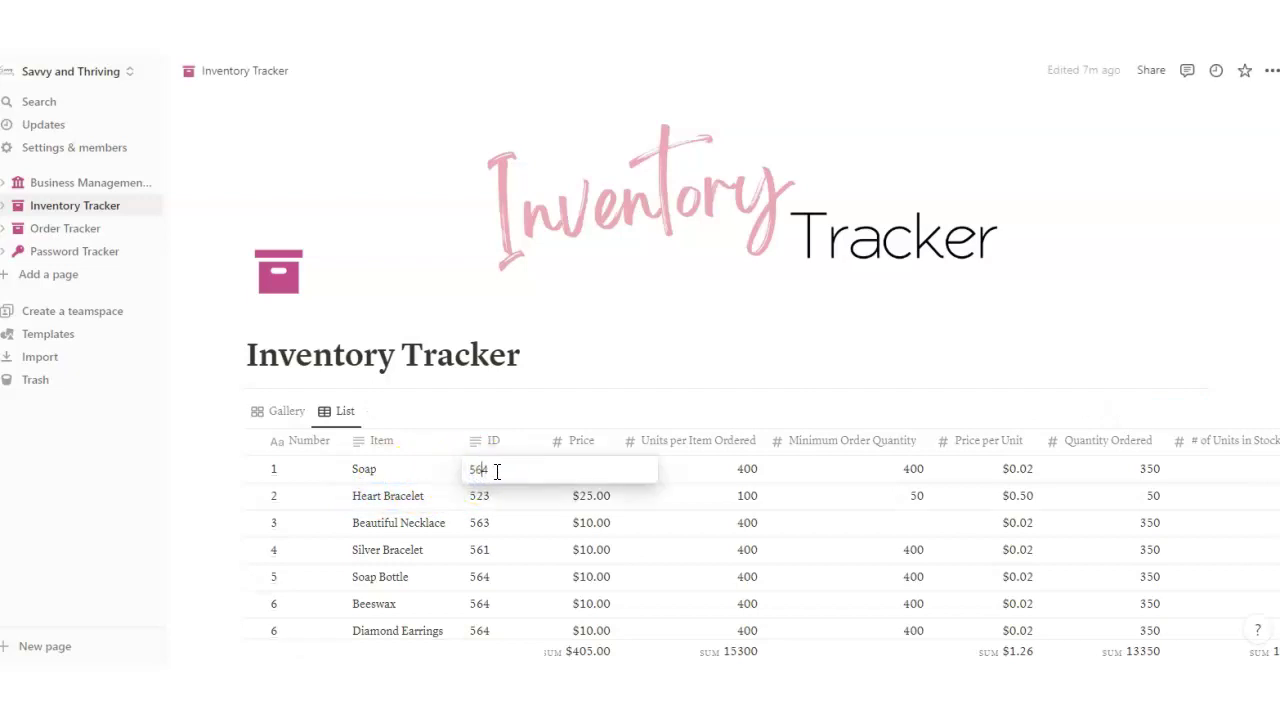
click(494, 474)
click(496, 488)
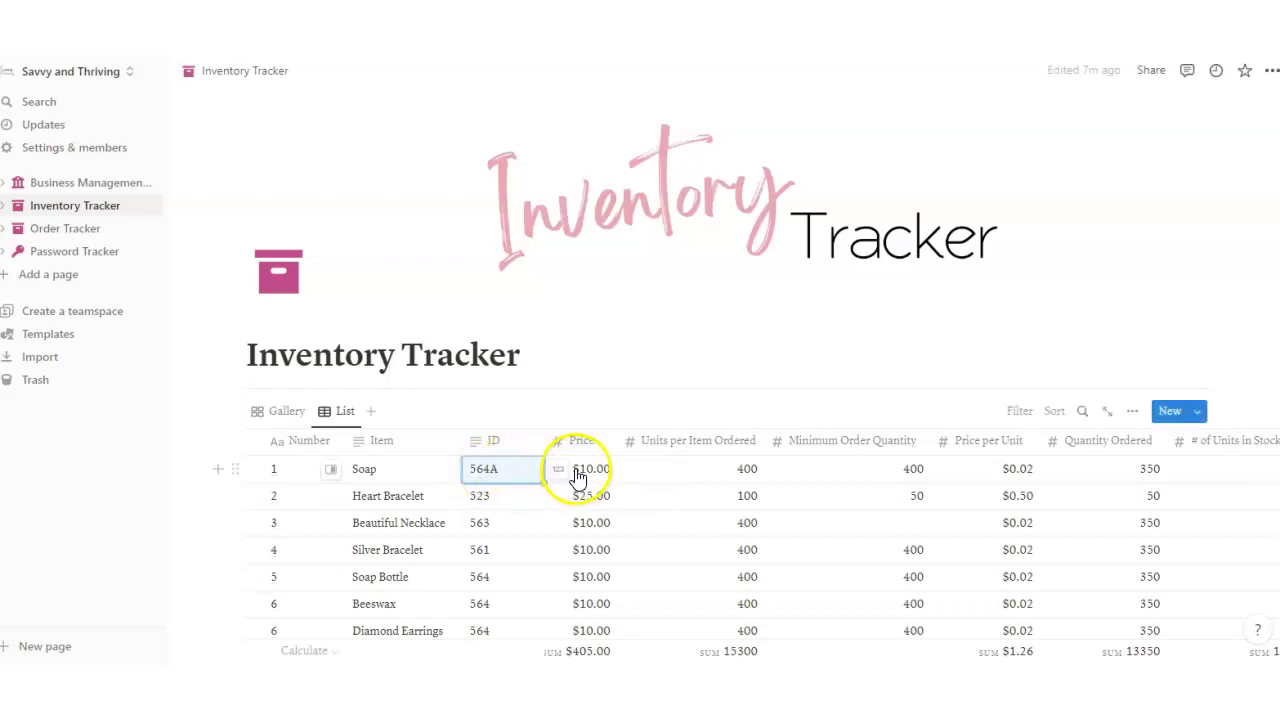
Step: Change Soap's price from $10.00 to $5.00
click(578, 478)
click(595, 470)
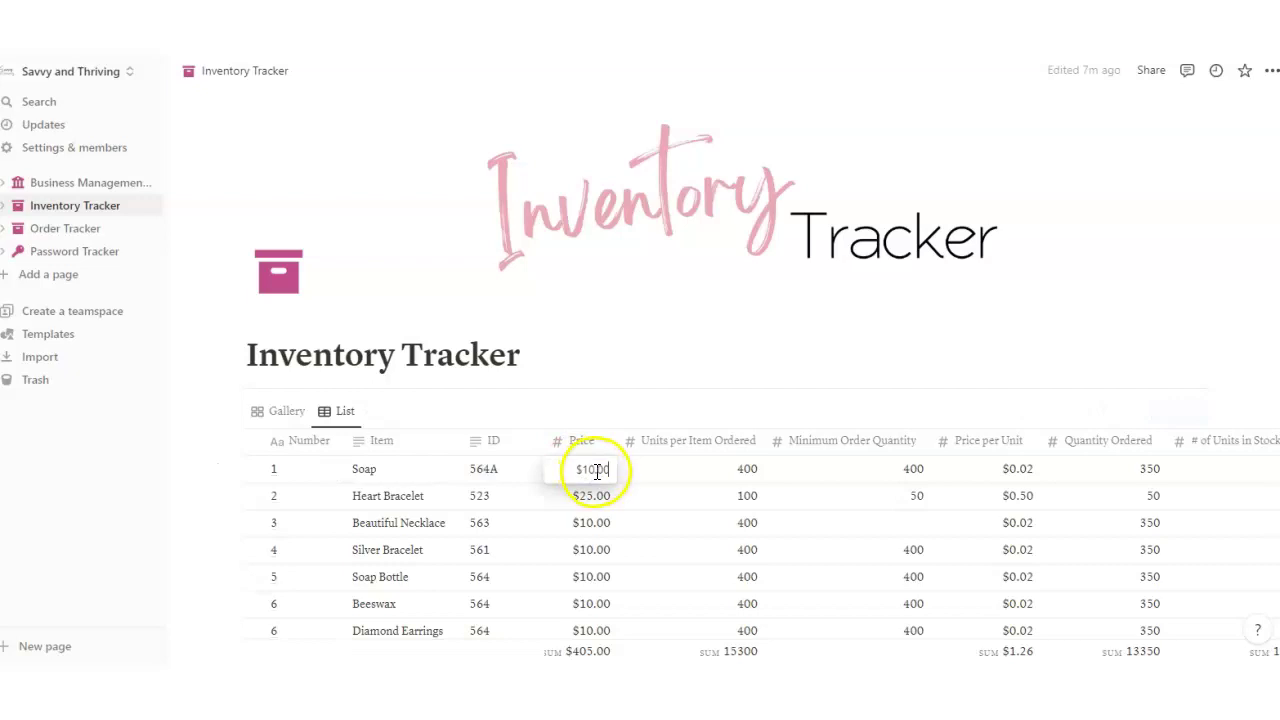
click(587, 471)
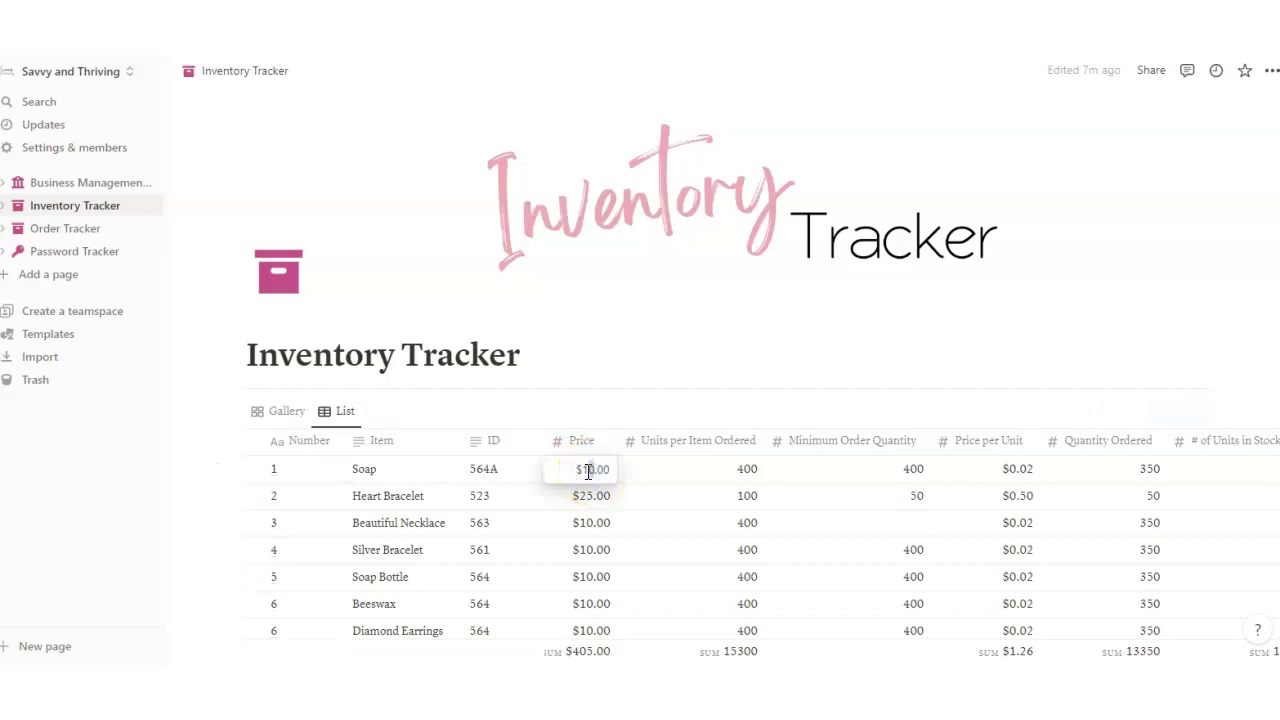
key(BackSpace)
key(BackSpace)
key(BackSpace)
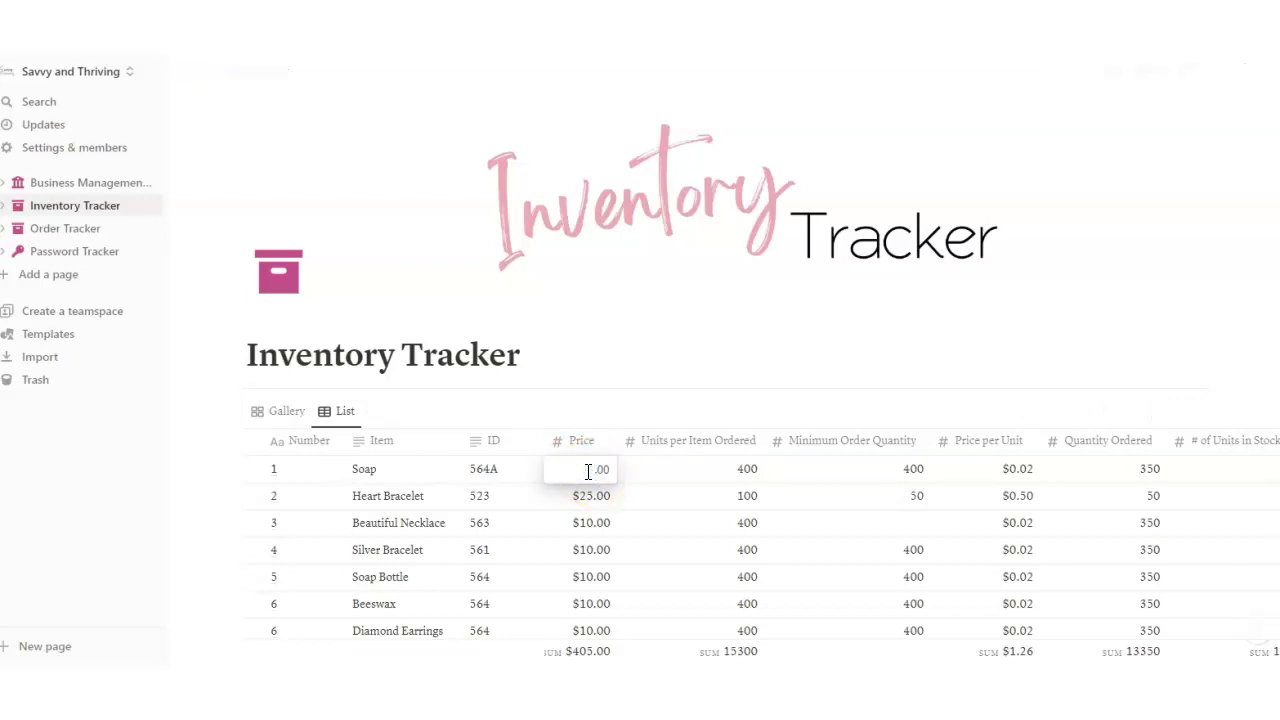
text(5)
key(Return)
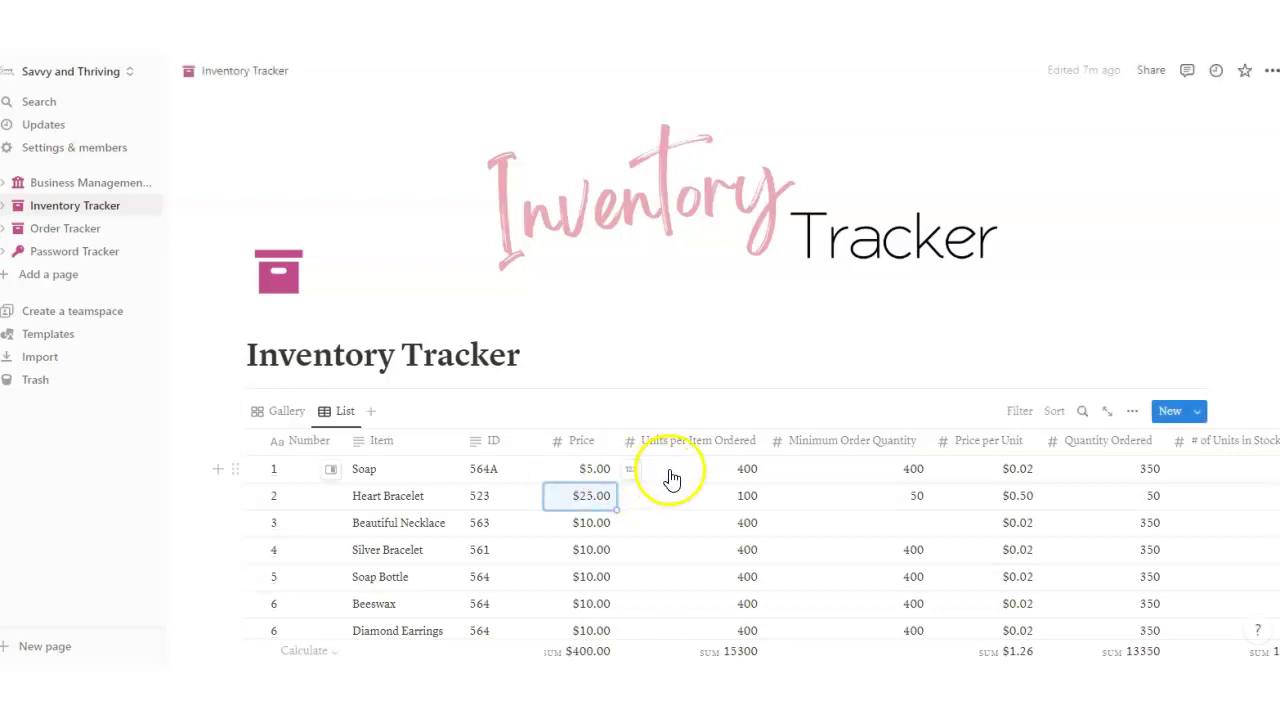
Step: Set Soap's Units per Item Ordered to 20 and Minimum Order Quantity to 100
click(675, 472)
drag(757, 468, 738, 470)
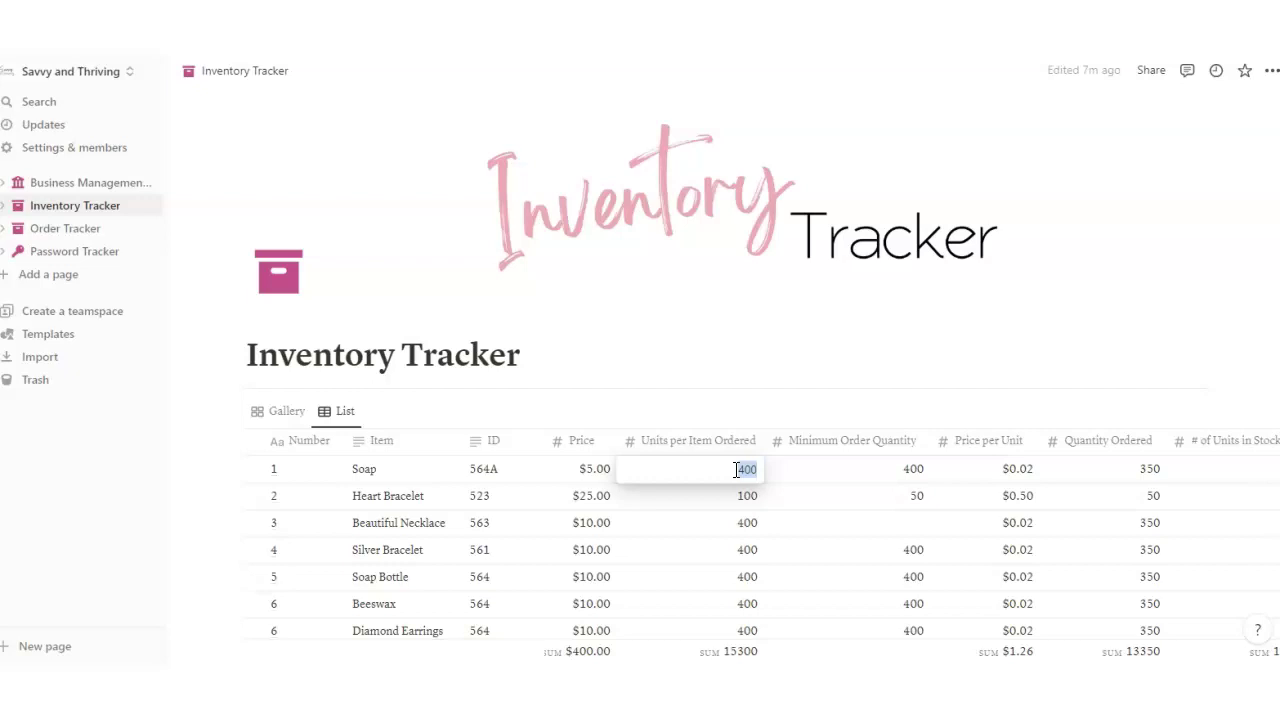
text(20)
click(865, 478)
click(874, 467)
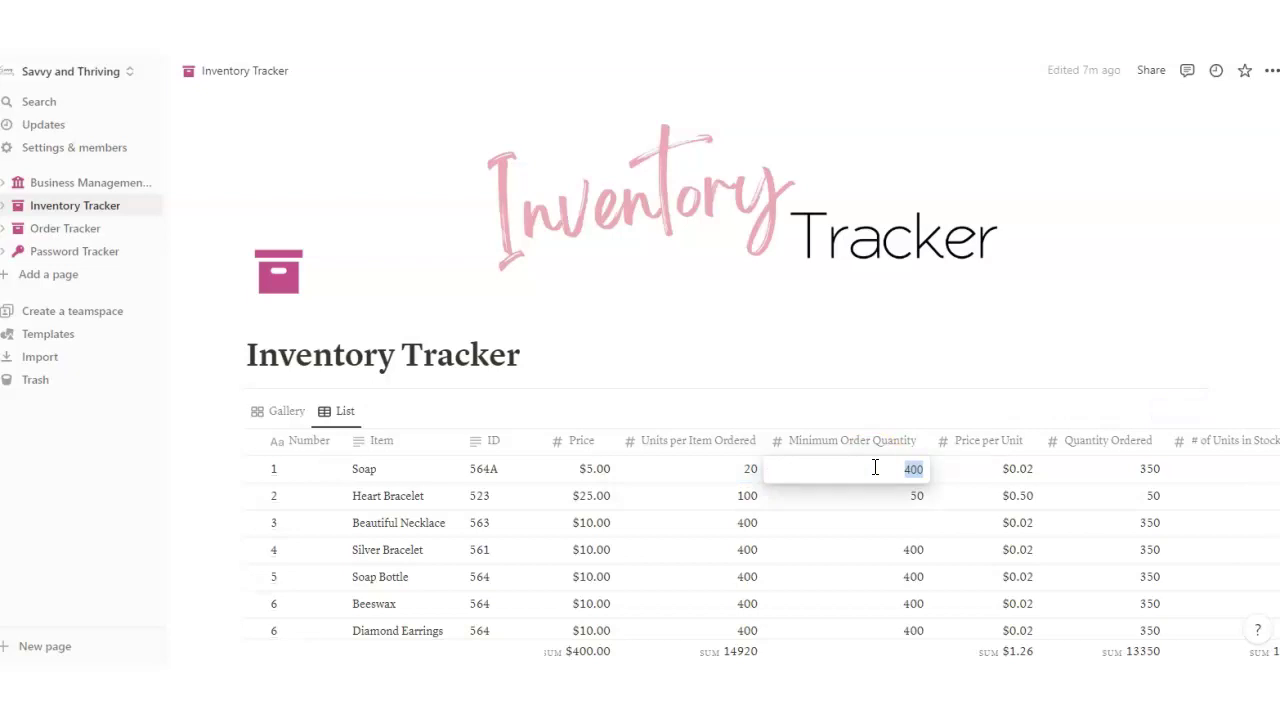
text(100)
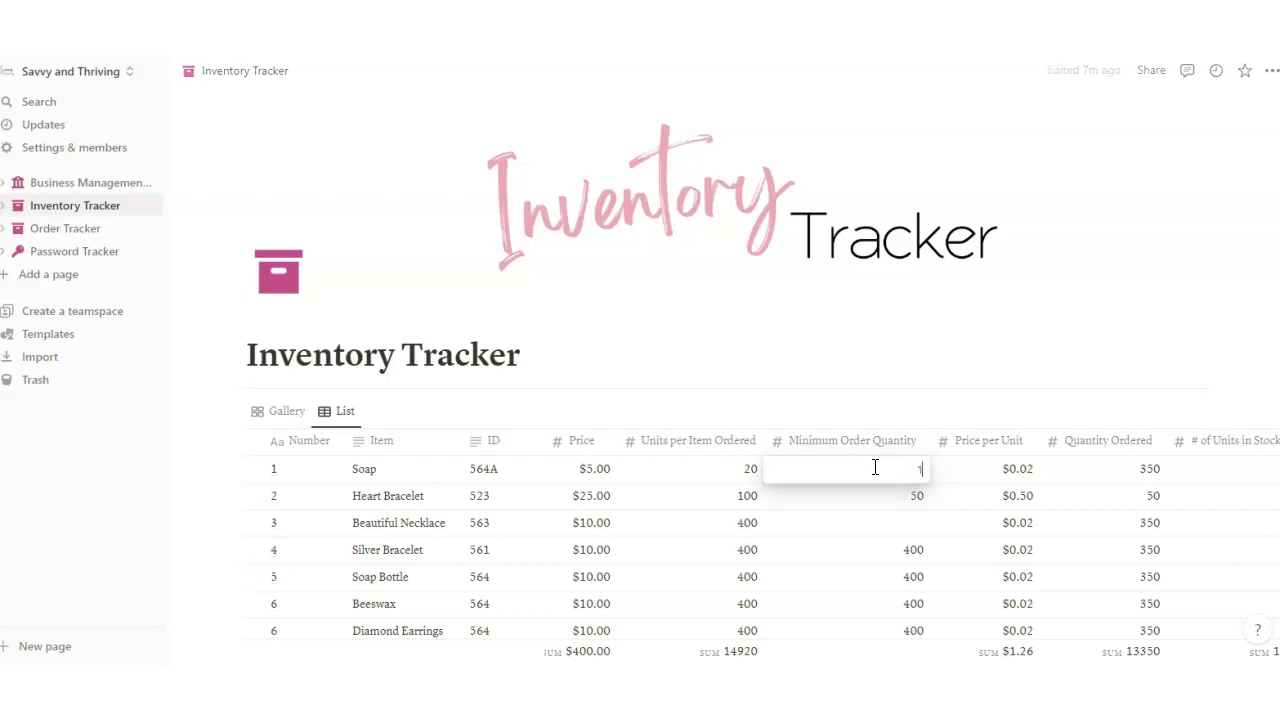
key(Return)
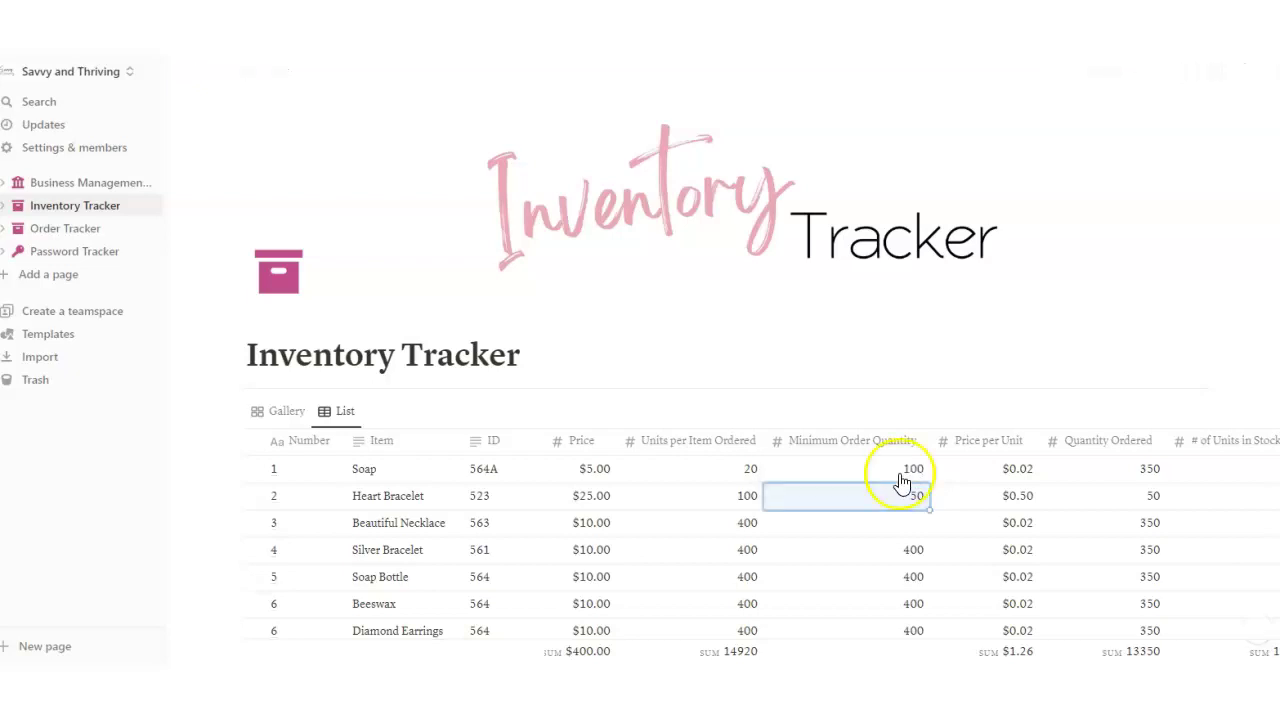
Step: Set Soap's Price per Unit to $2.50 and Quantity Ordered to 10
click(1034, 472)
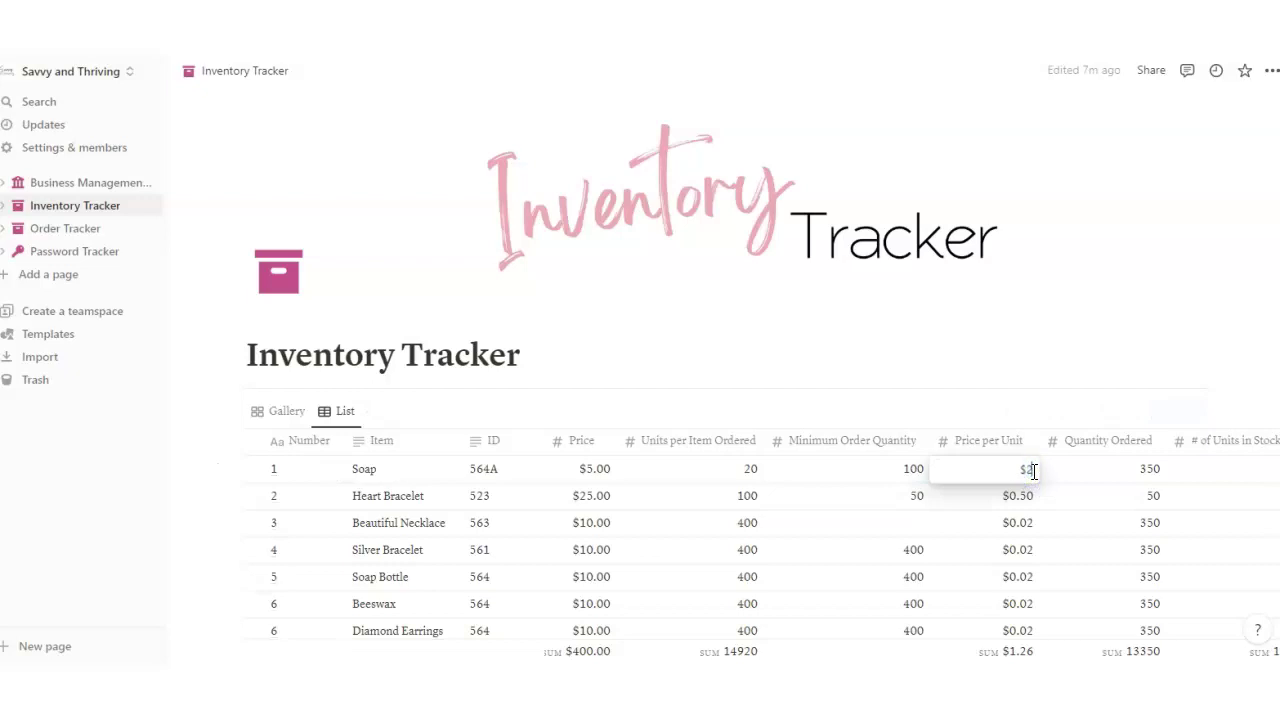
text(2)
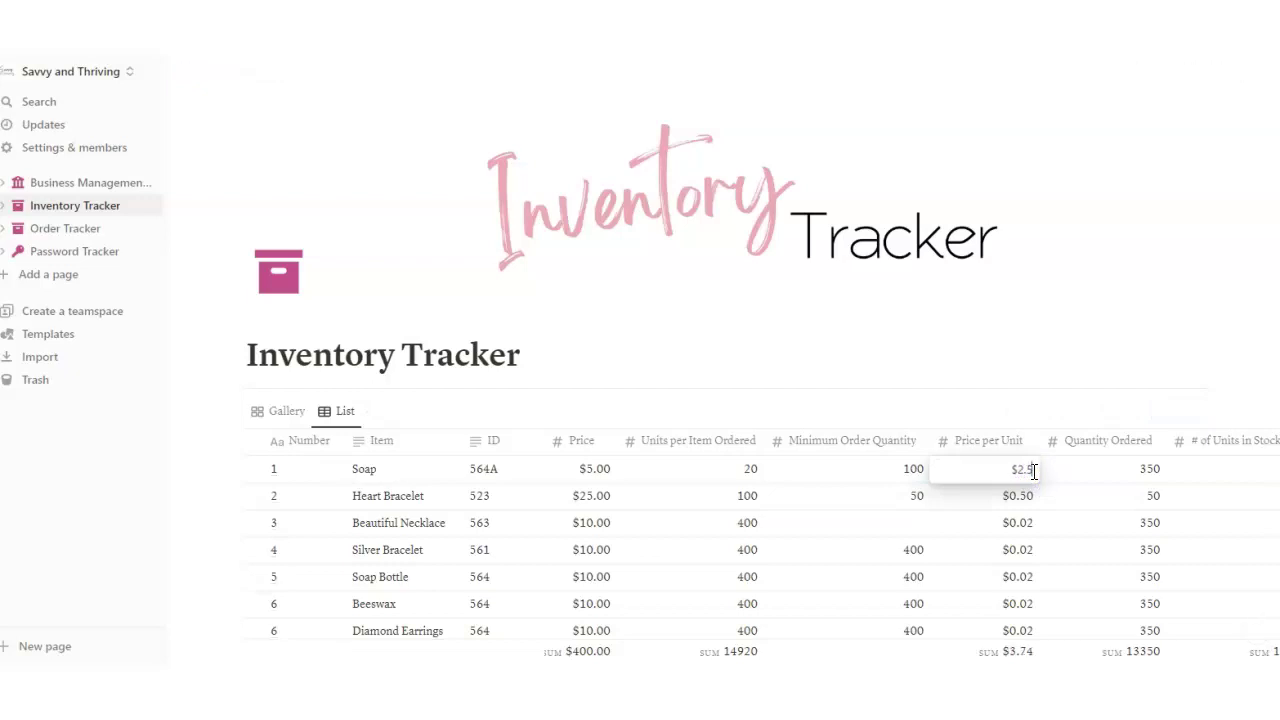
text(.5)
key(Return)
click(1100, 466)
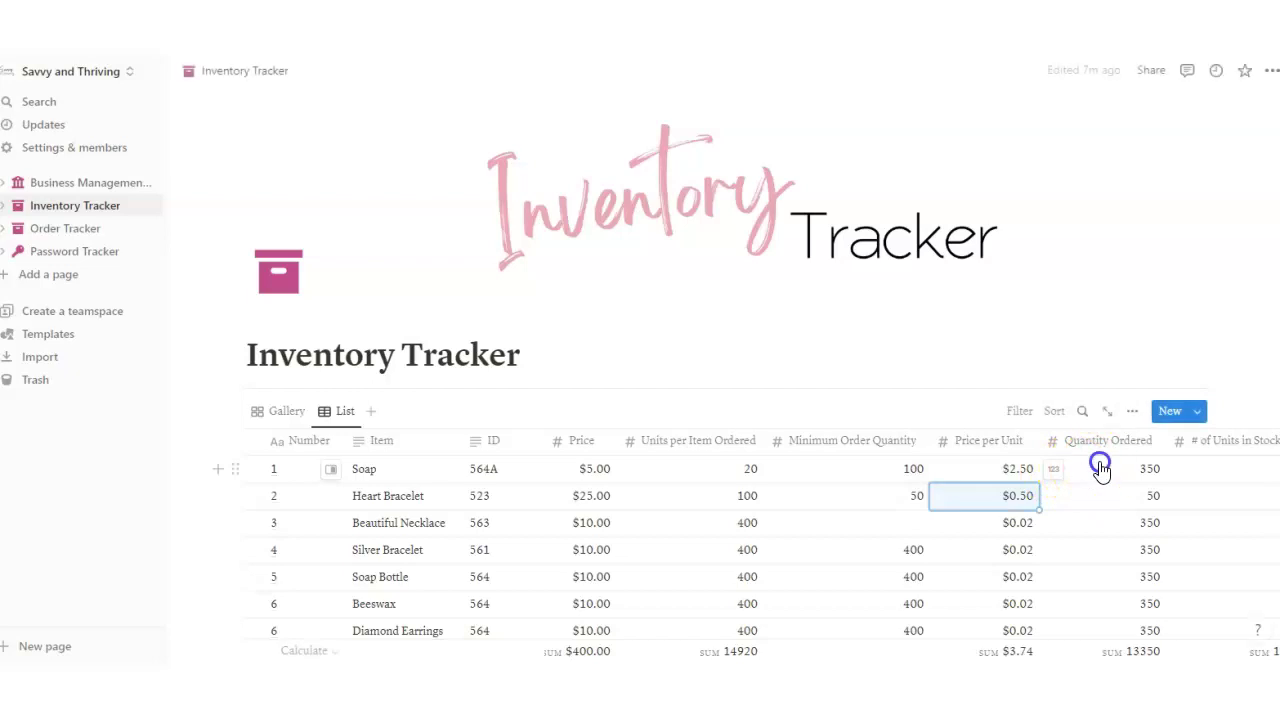
text(10)
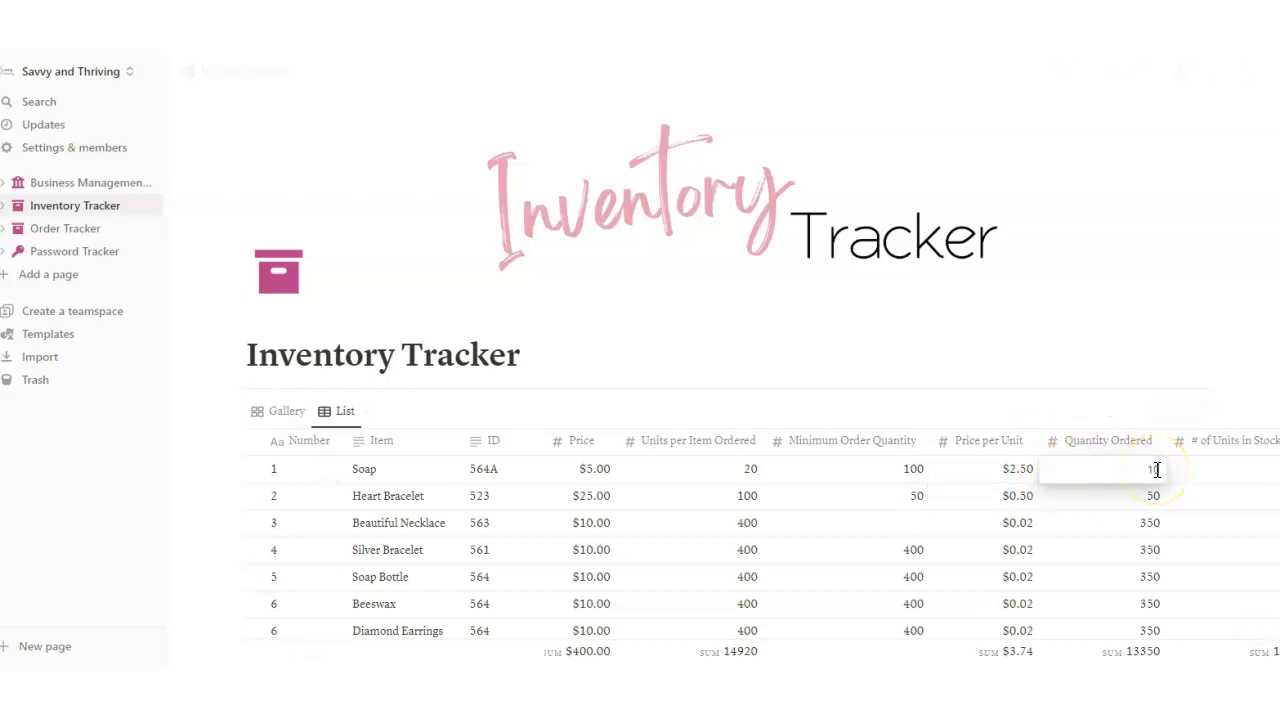
click(1210, 478)
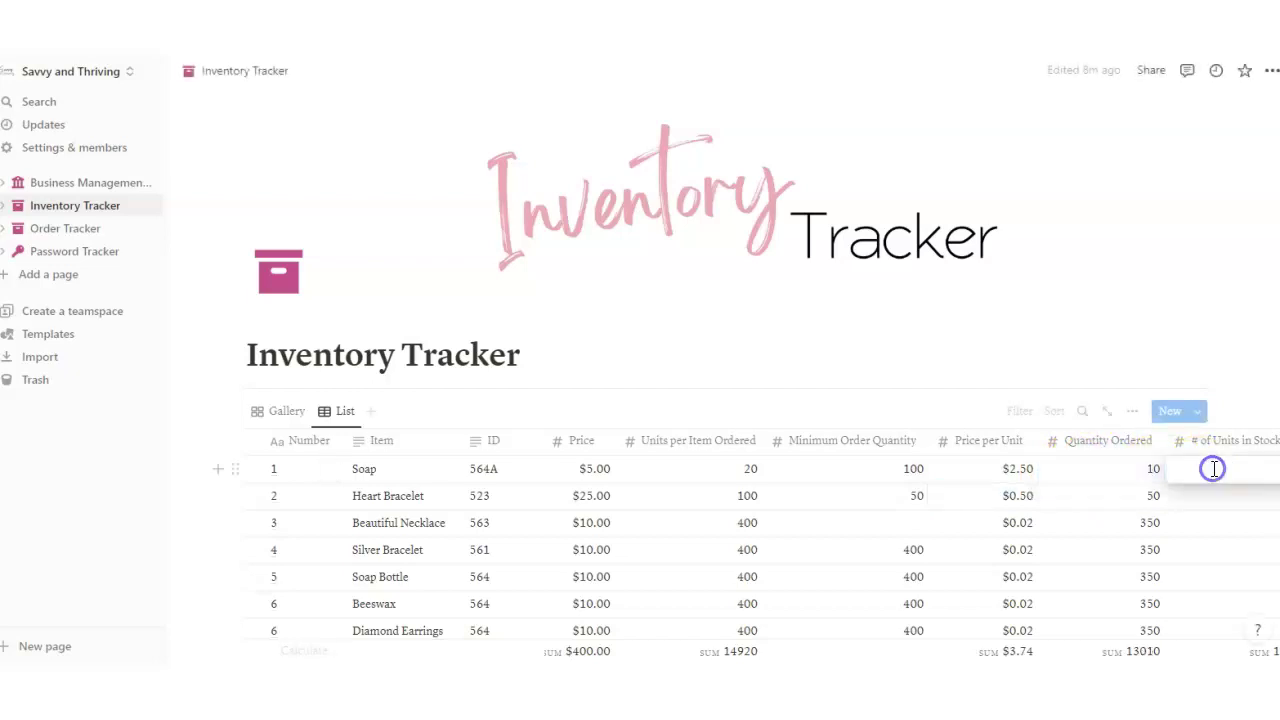
click(1097, 480)
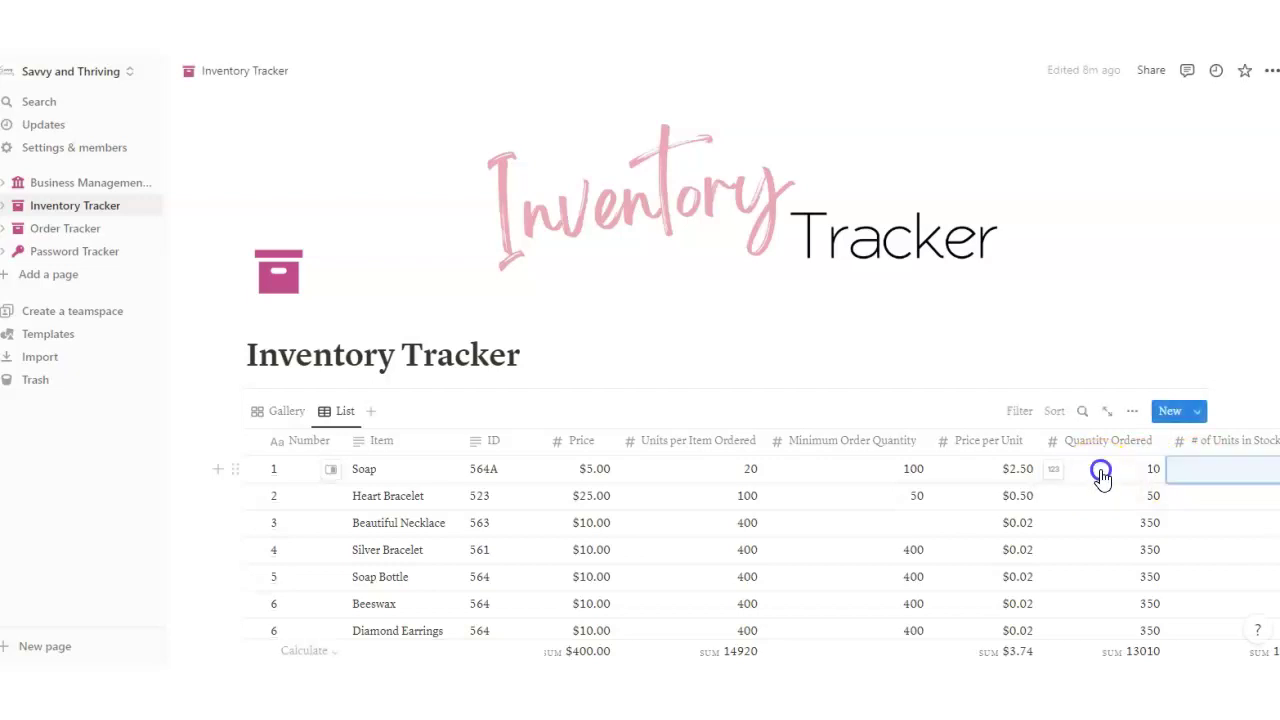
click(1114, 520)
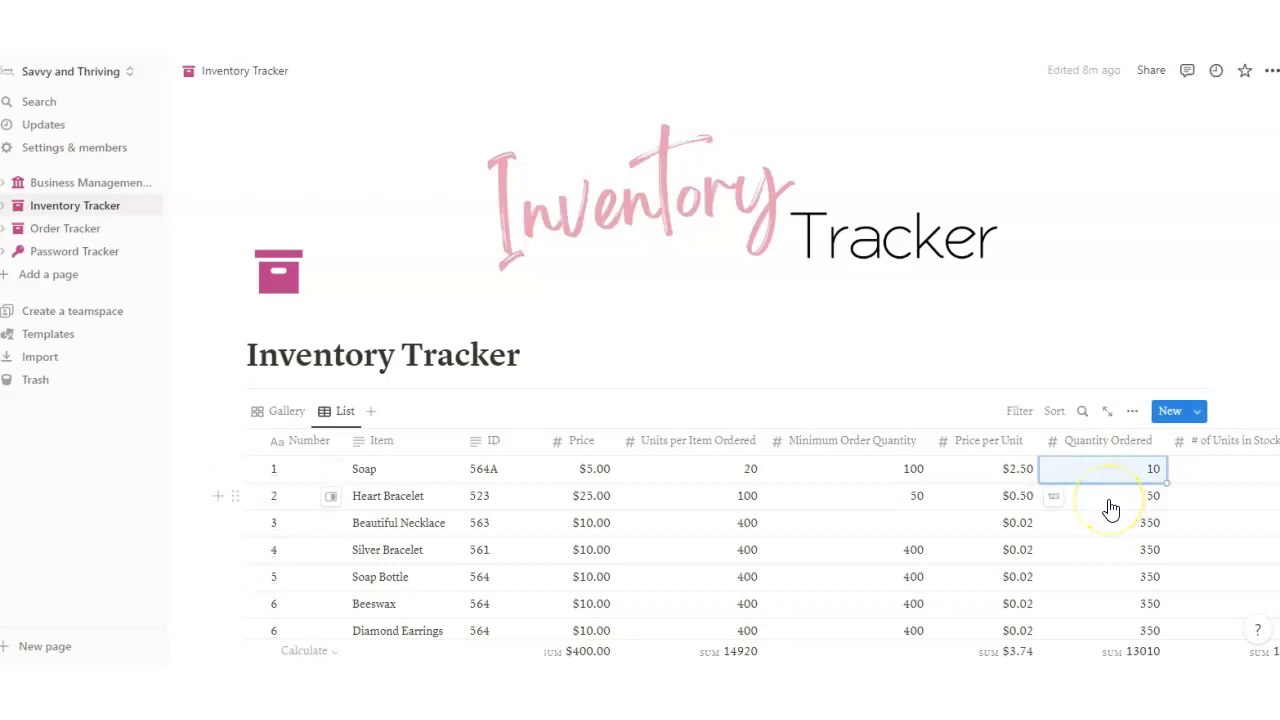
click(1214, 458)
click(1128, 482)
Step: Set Soap's # of Units in Stock to 10 and Minimum Qty in Stock to 25
key(Right)
key(Right)
key(Right)
key(Right)
key(Right)
key(Right)
key(Left)
key(Left)
key(Left)
key(Left)
key(Left)
key(Left)
key(Left)
key(Right)
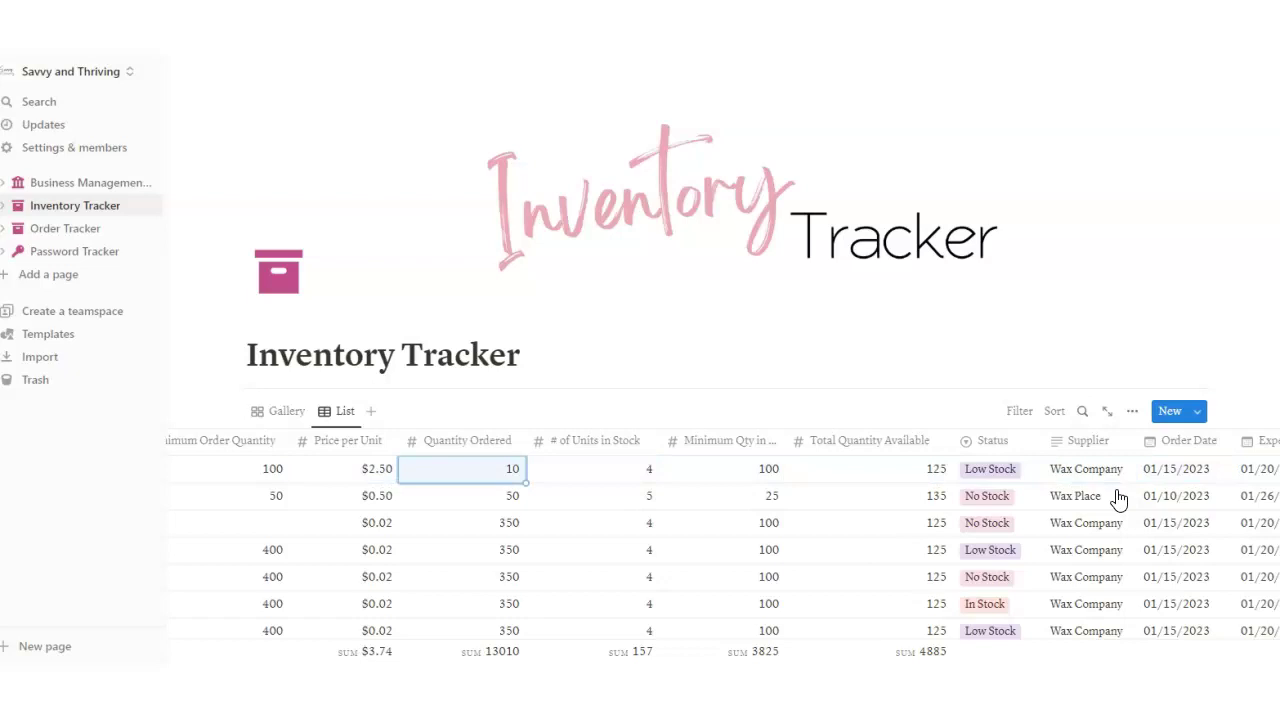
click(611, 470)
double_click(630, 470)
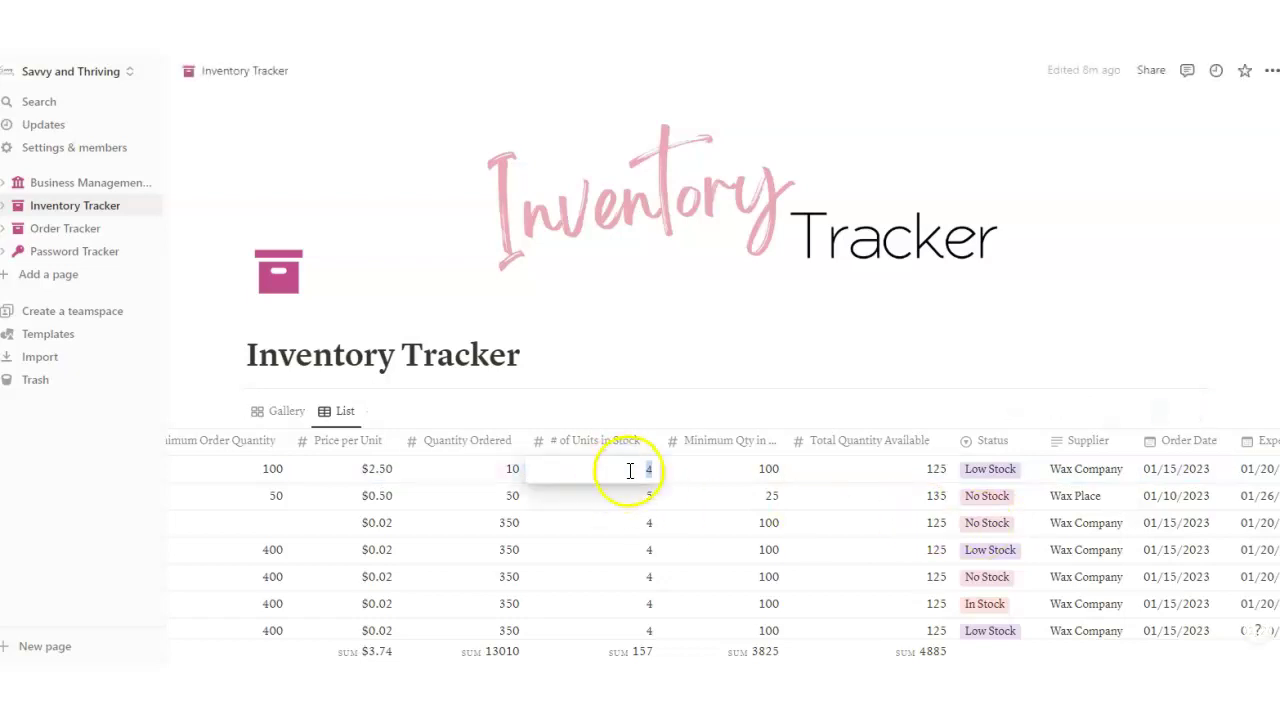
text(10)
key(Return)
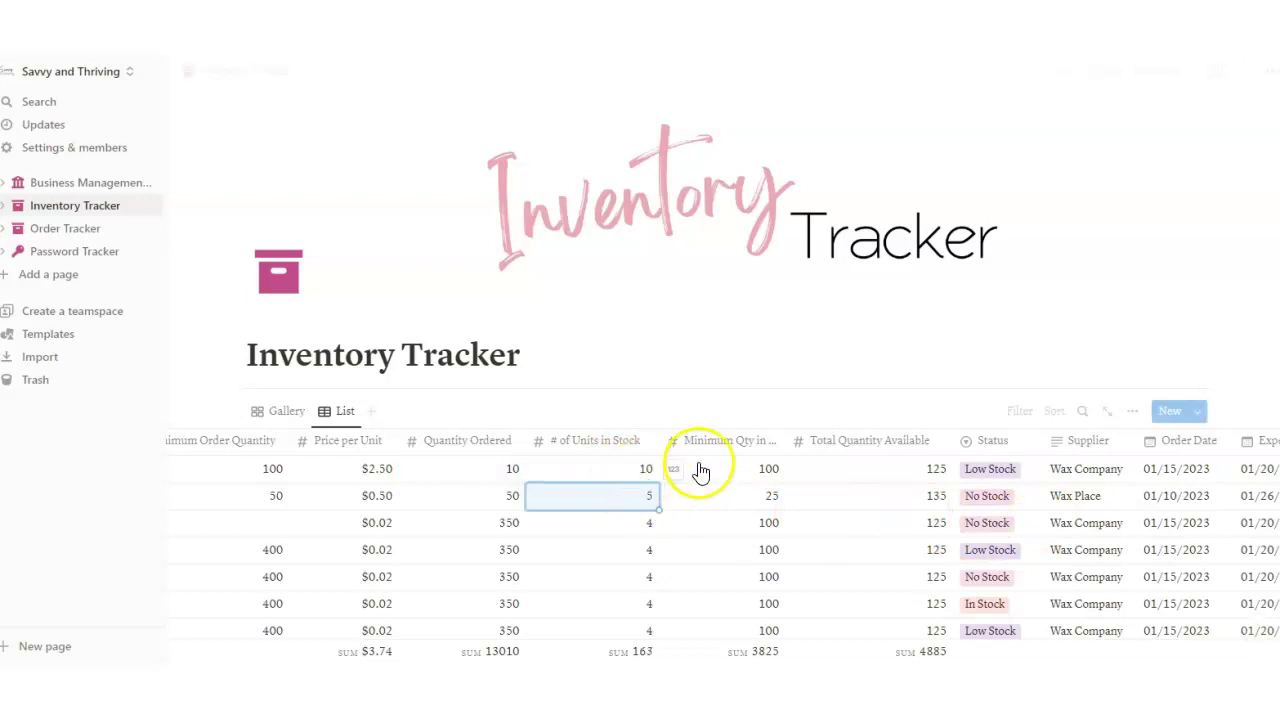
drag(785, 440, 820, 440)
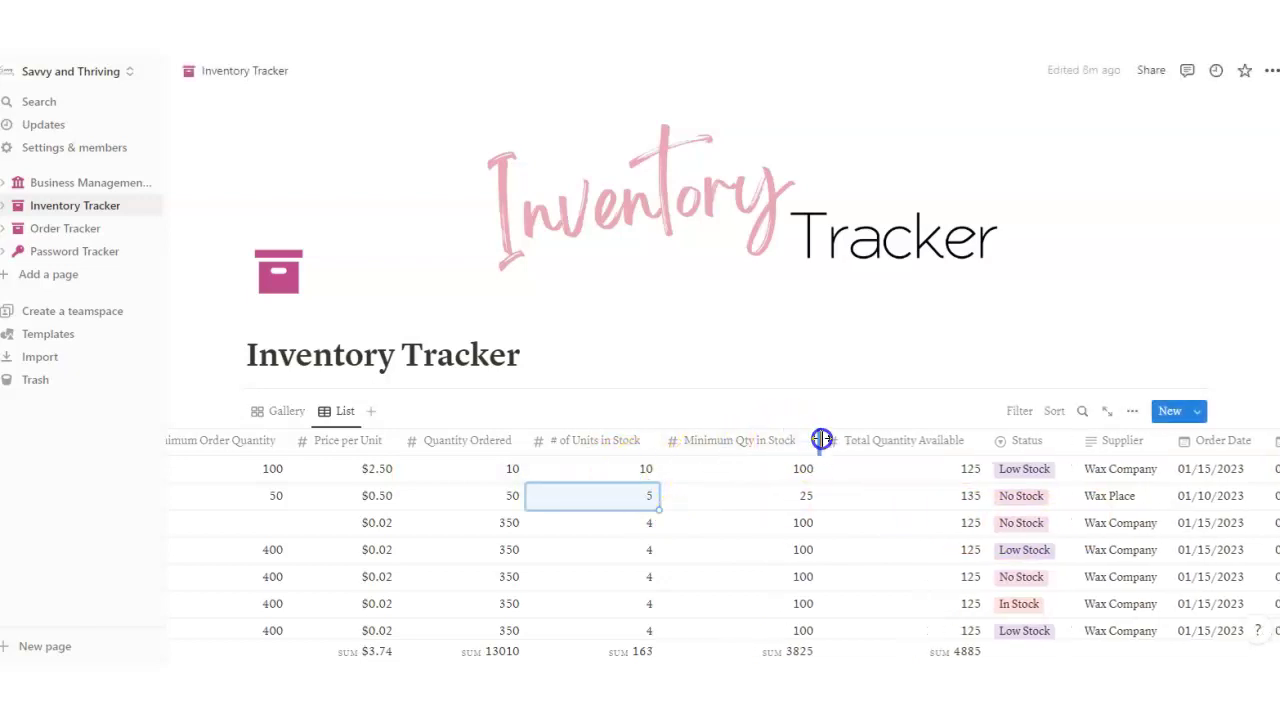
double_click(772, 466)
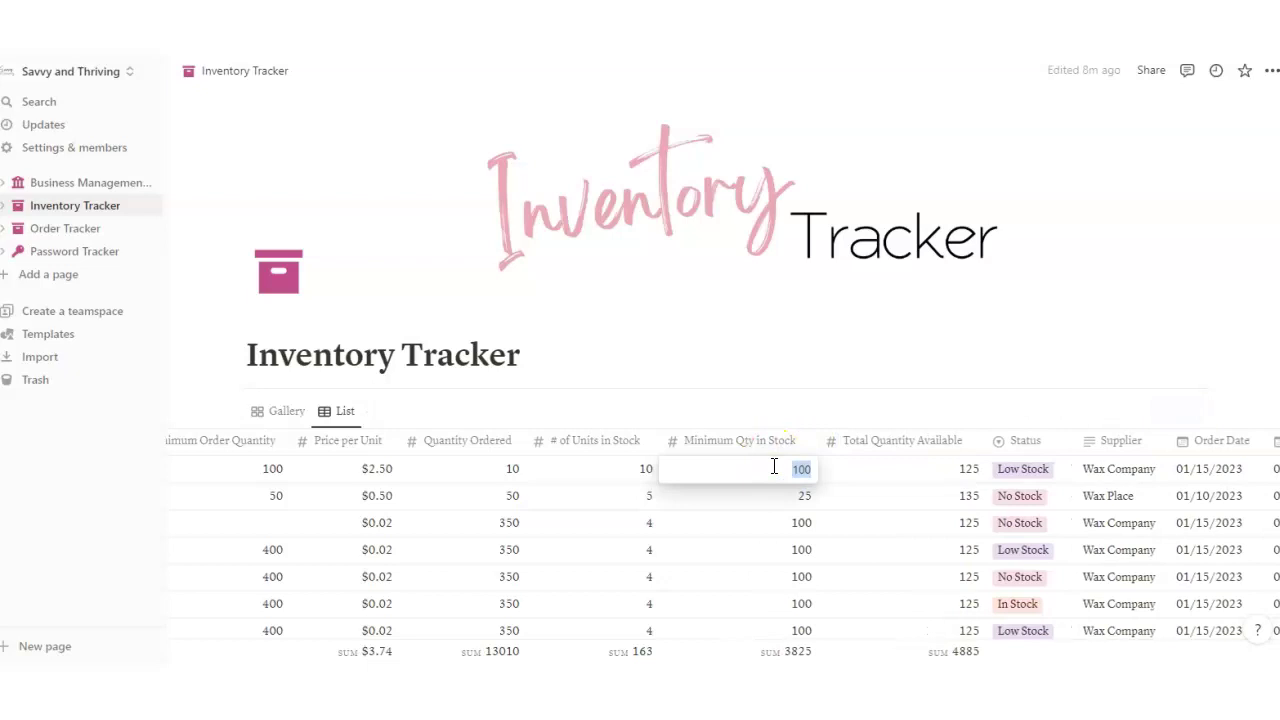
text(25)
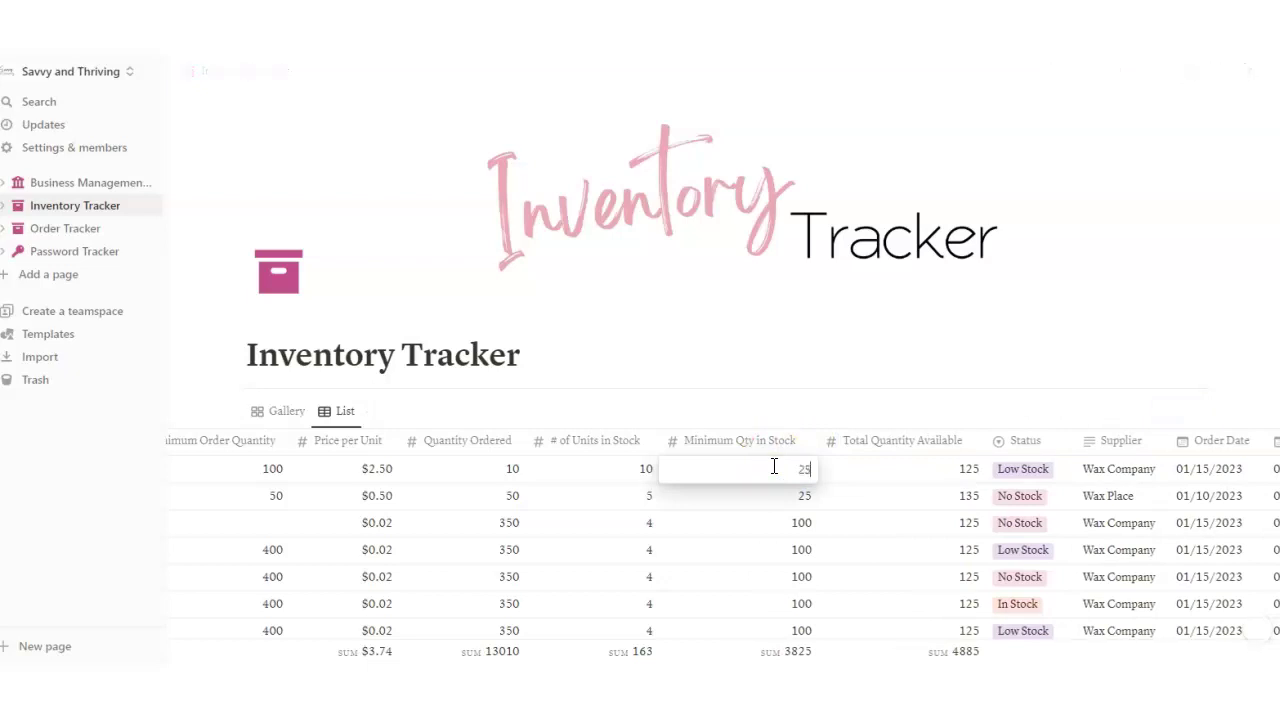
key(Return)
Step: Set Total Quantity Available to 50 and replace supplier Wax Company with Wax Place
click(895, 477)
drag(894, 472, 980, 480)
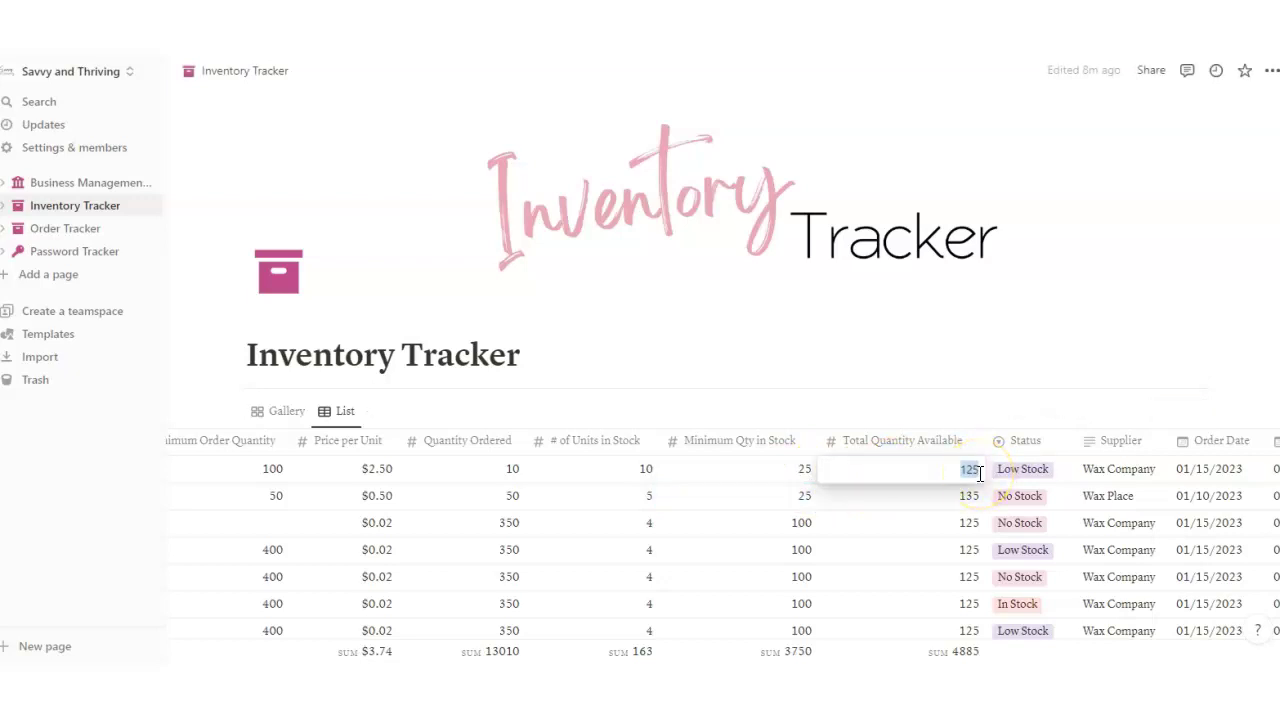
text(50)
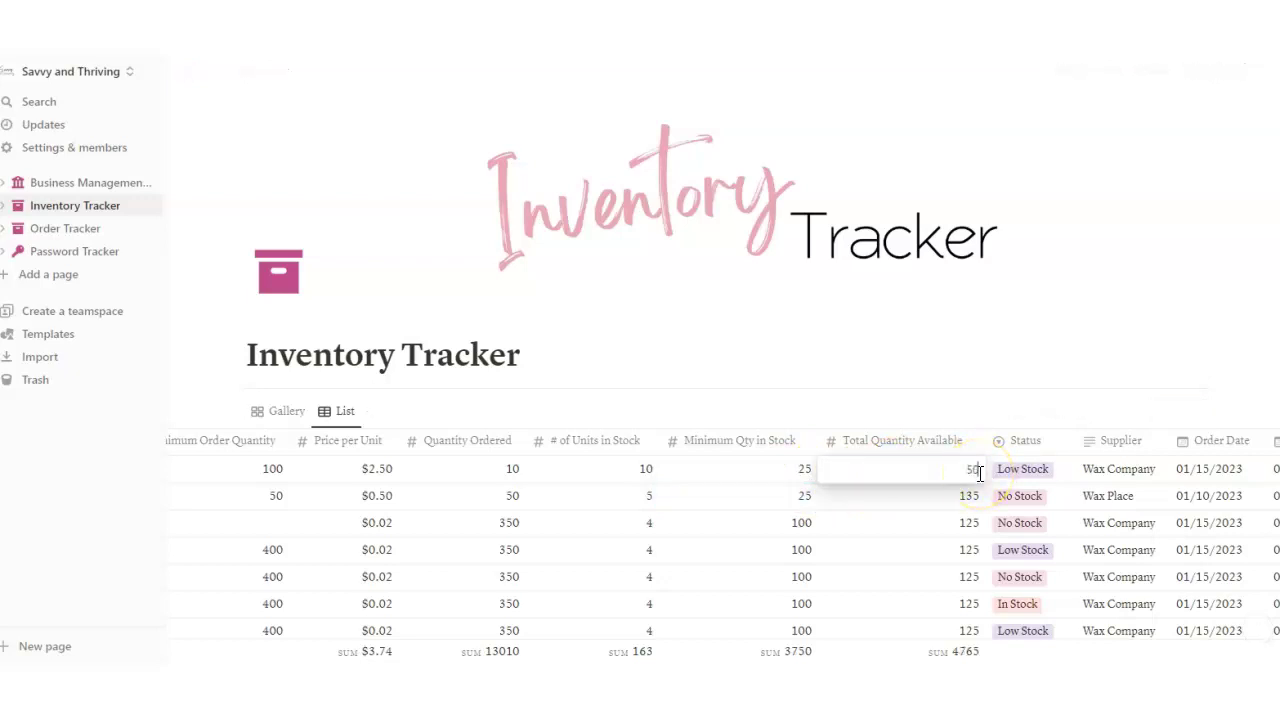
key(Escape)
click(1015, 470)
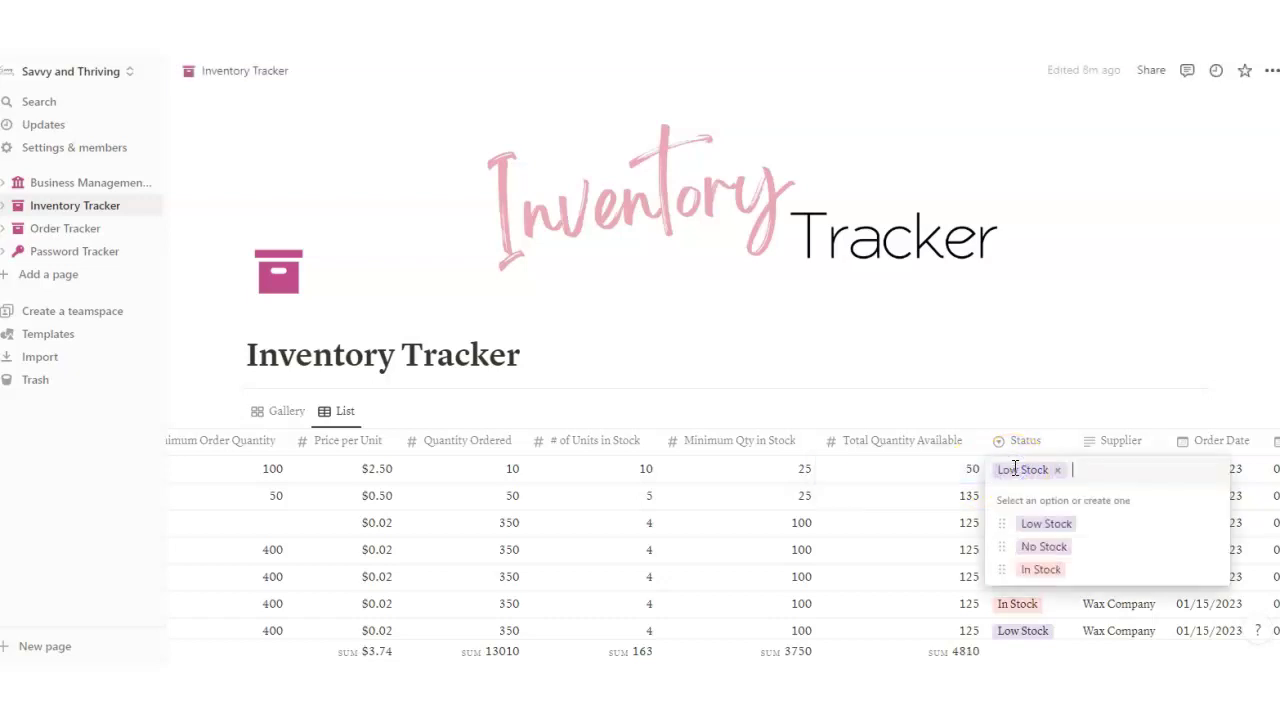
click(1045, 524)
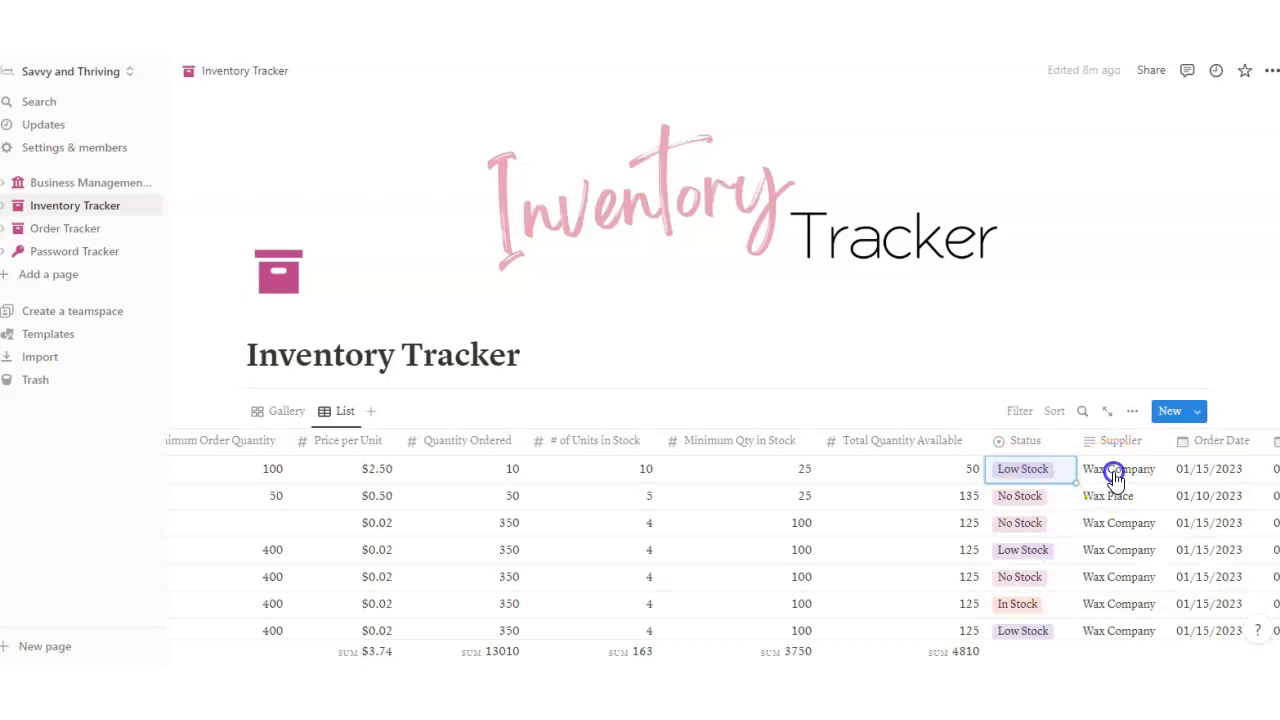
click(1116, 470)
drag(1151, 468, 1070, 470)
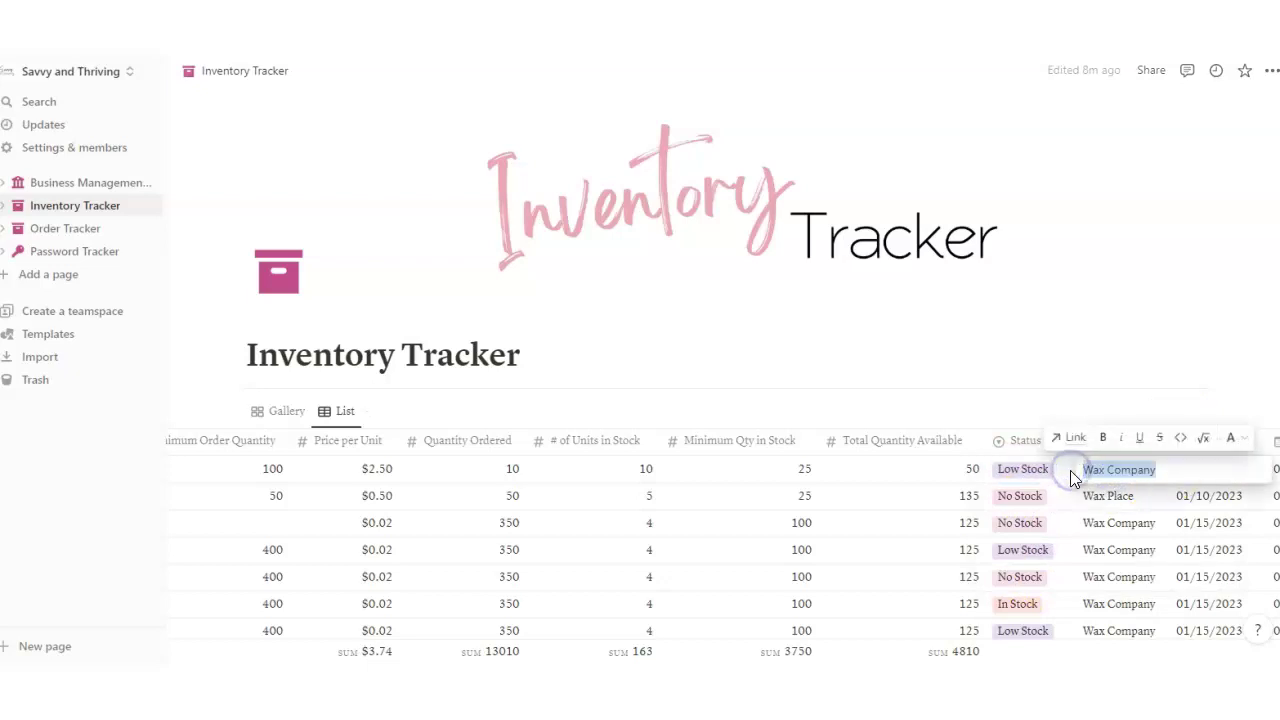
text(Wax Place)
key(Tab)
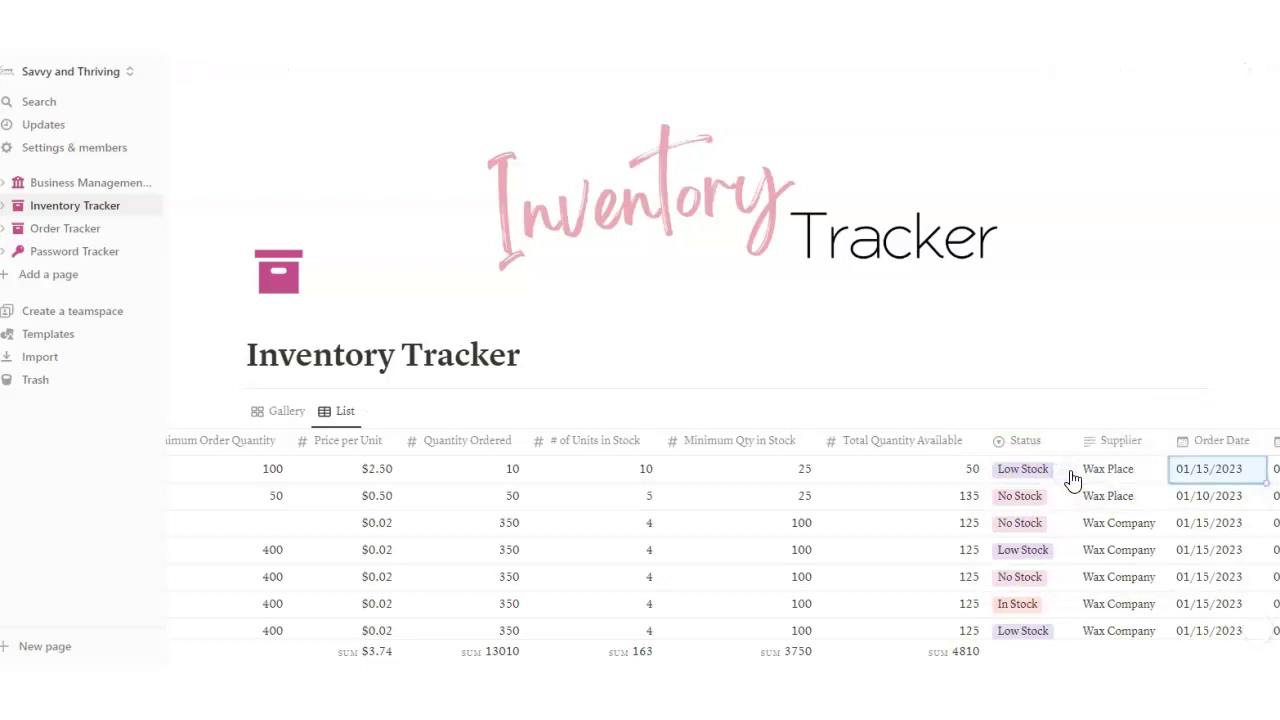
Step: Set Soap's order date to 01/08/2023
click(1234, 474)
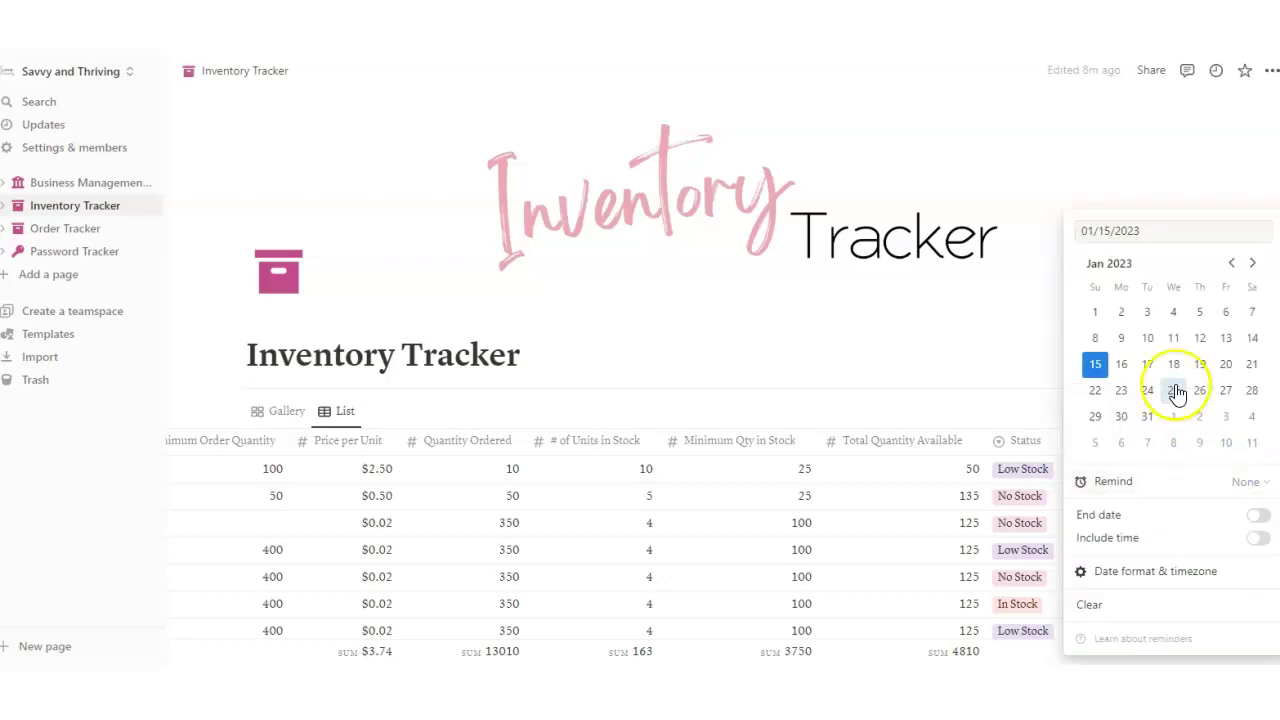
click(1095, 338)
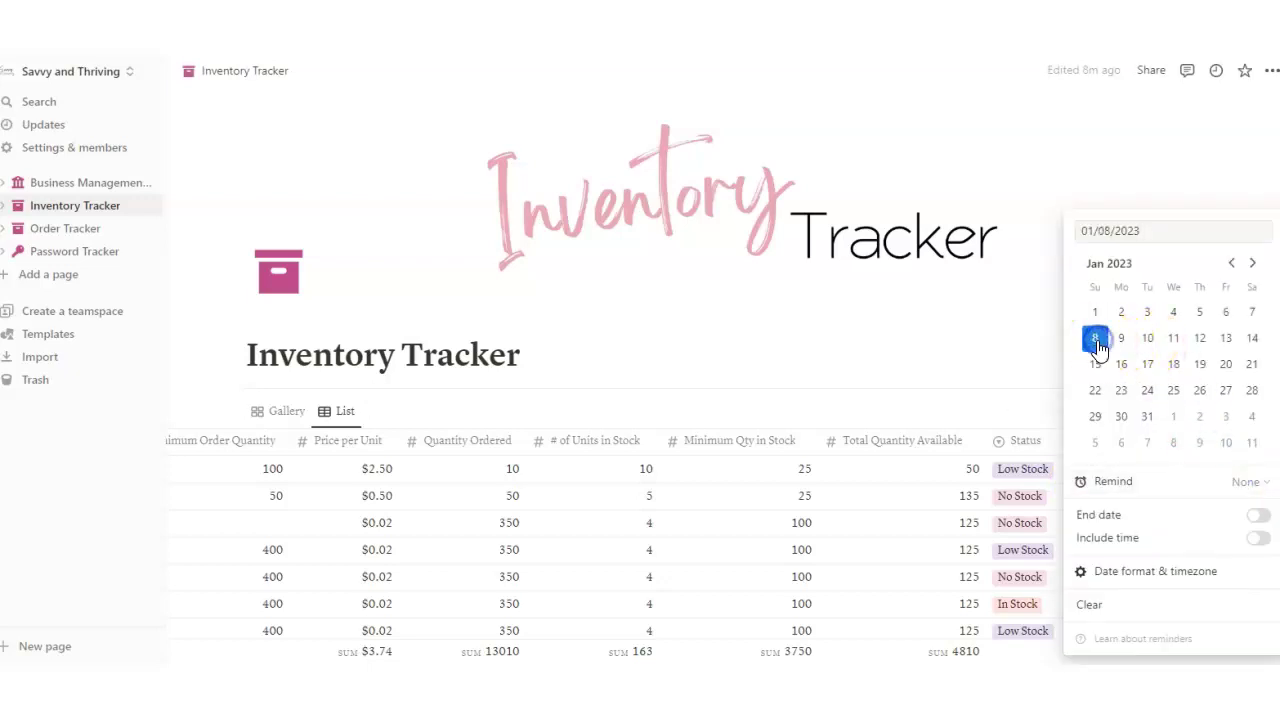
click(914, 467)
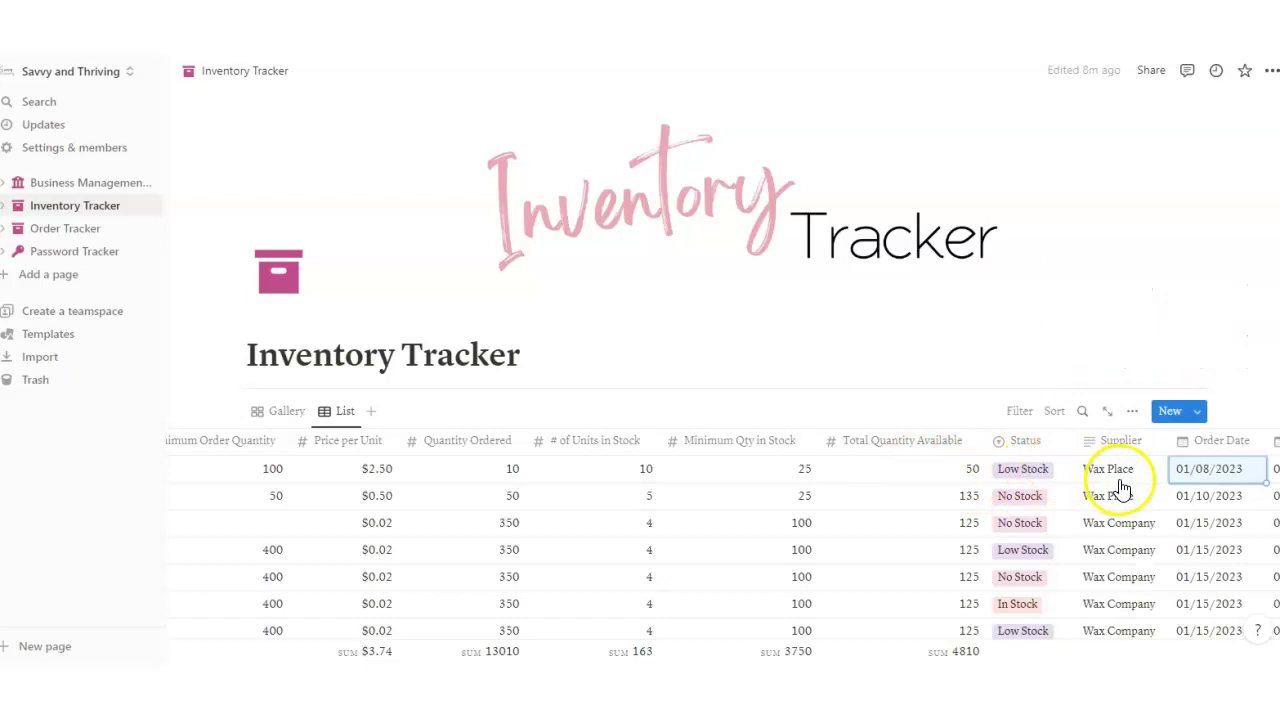
key(Right)
key(Right)
key(Right)
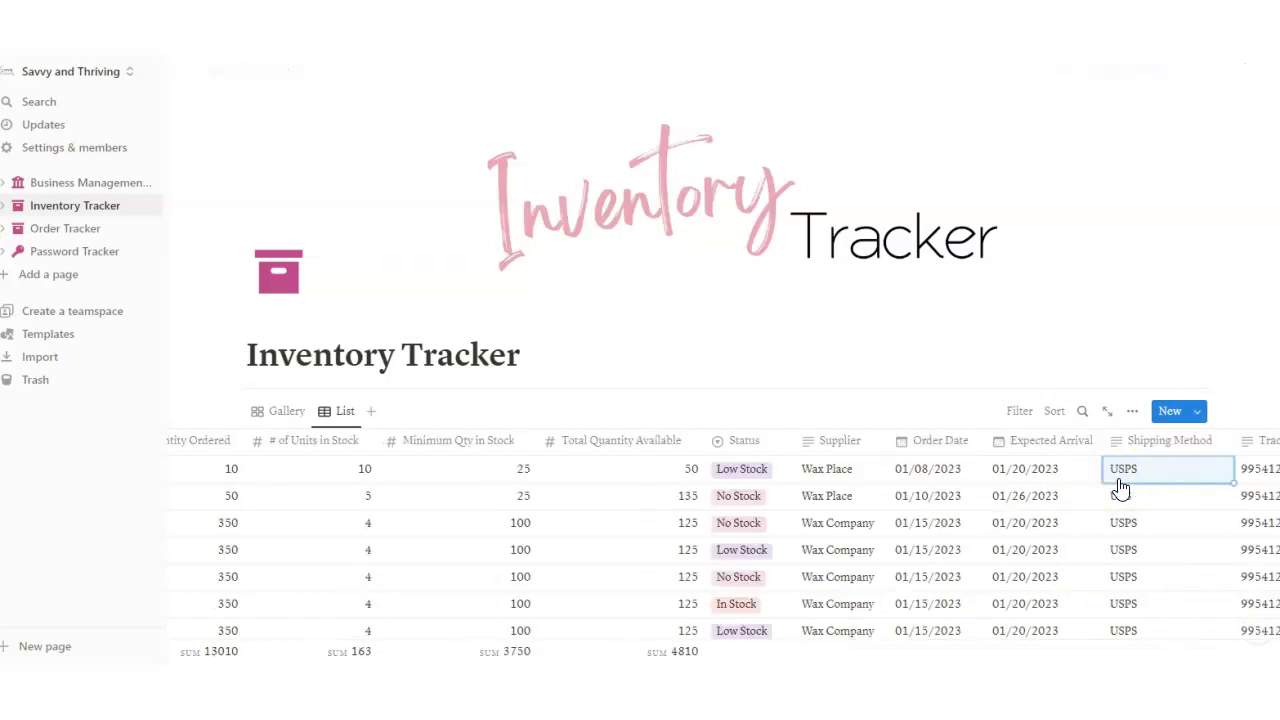
key(Left)
key(Left)
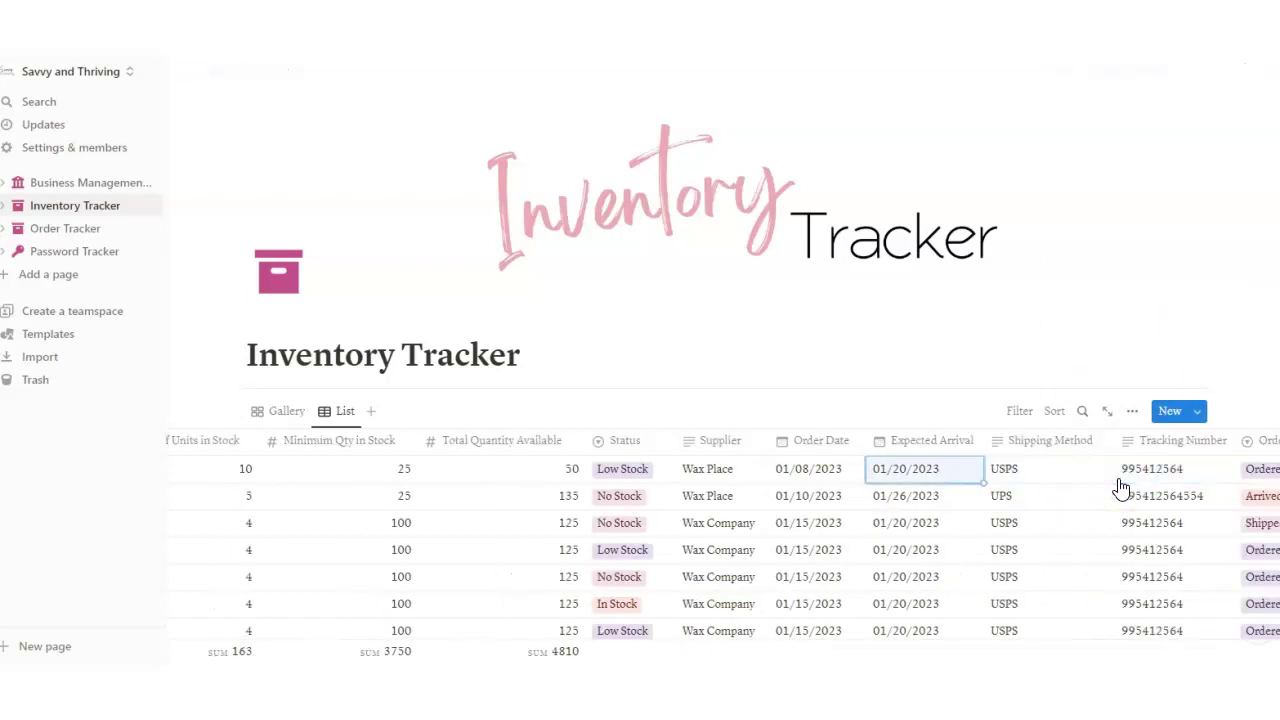
click(928, 470)
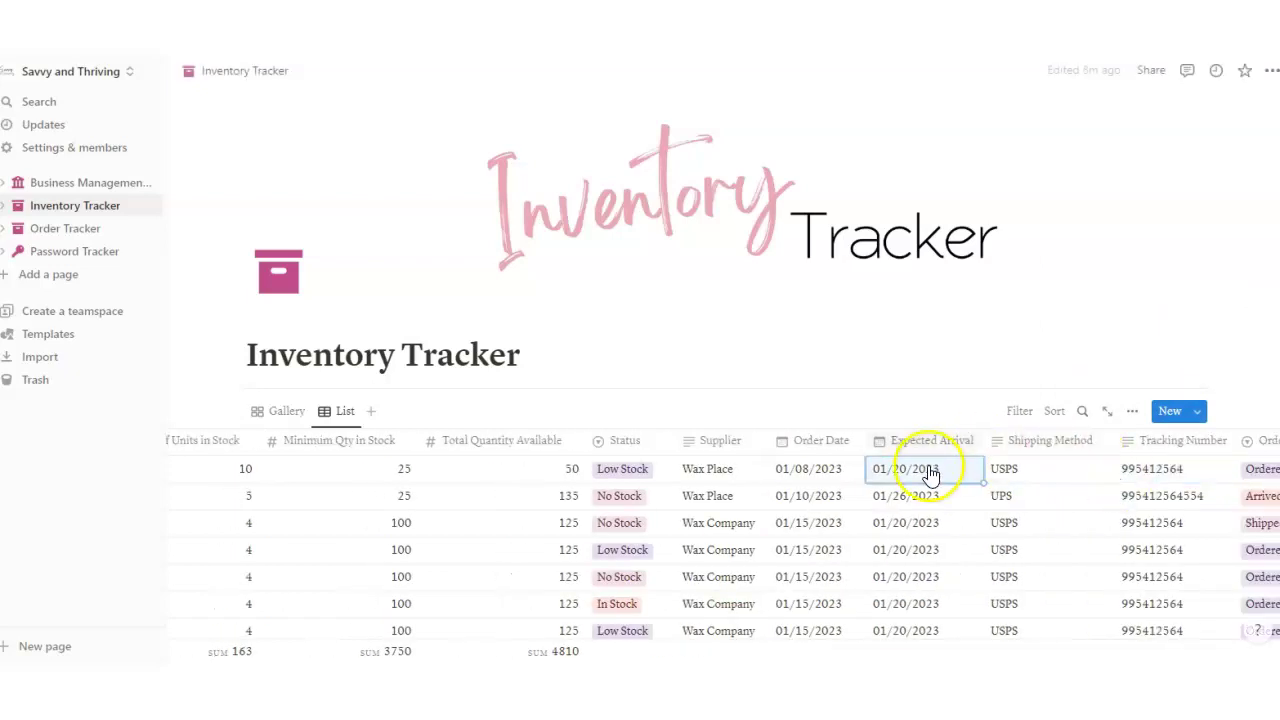
click(1005, 470)
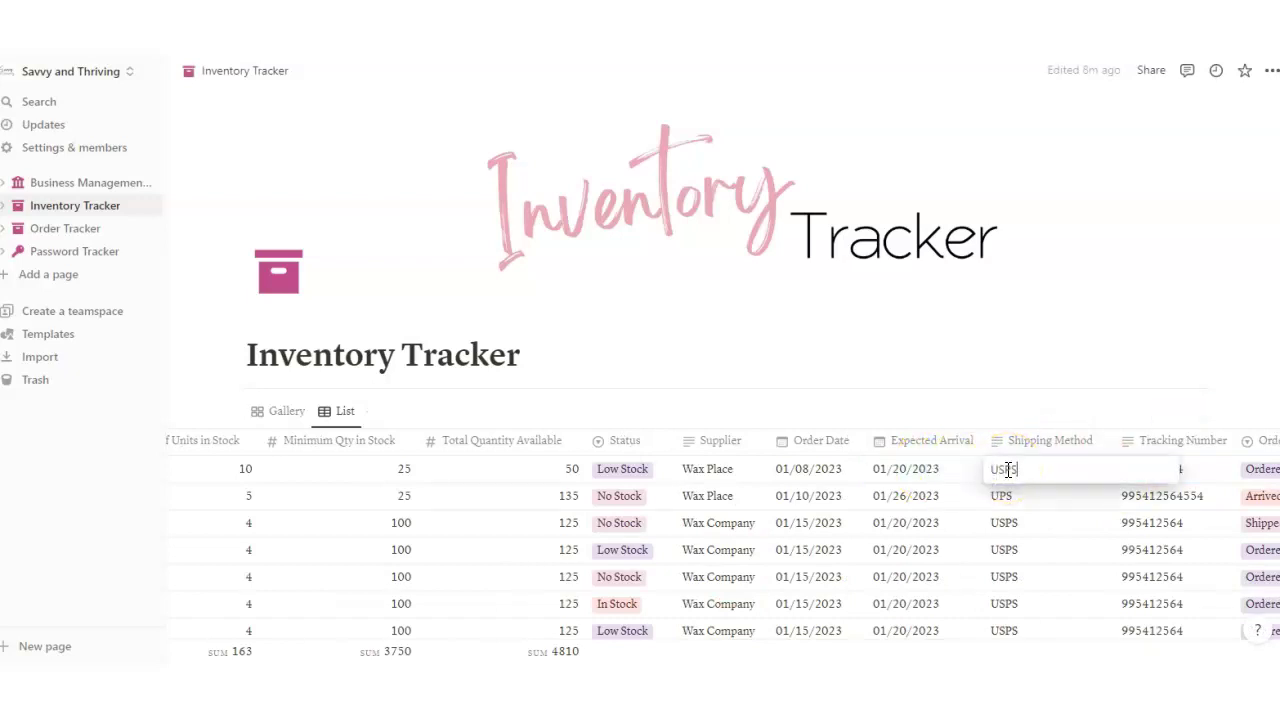
double_click(1000, 470)
text(UP)
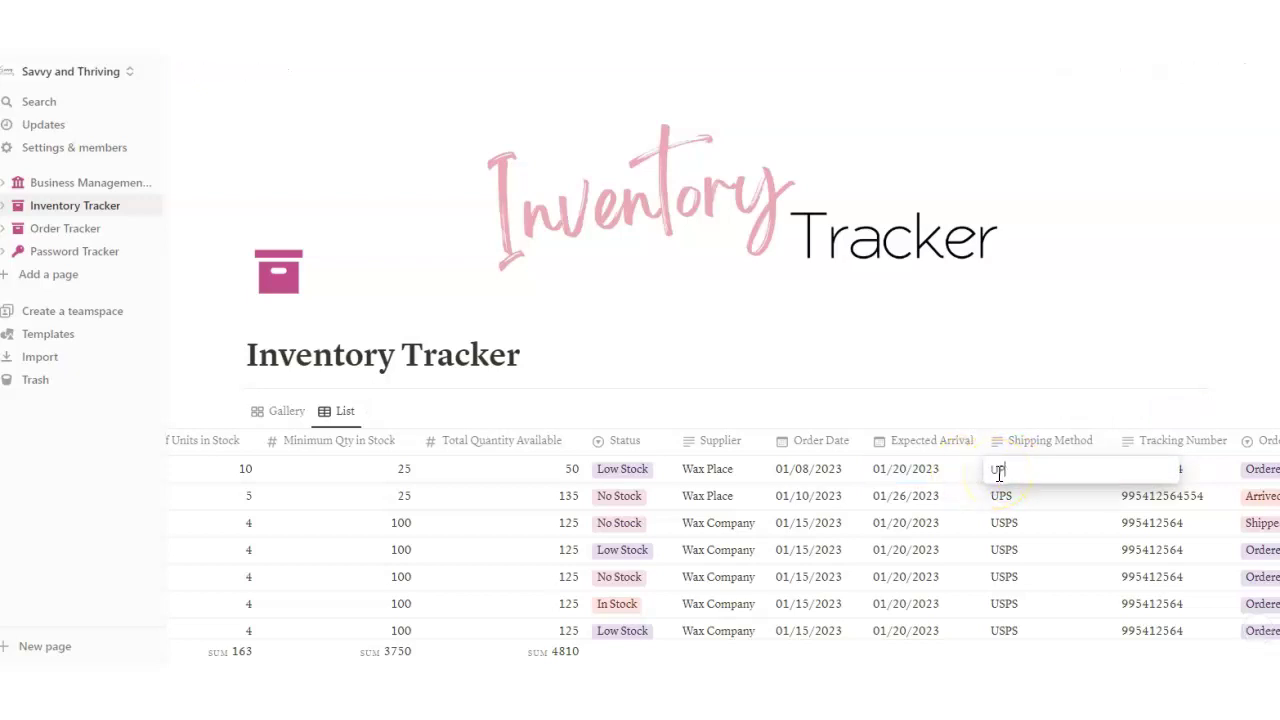
key(Return)
click(1177, 470)
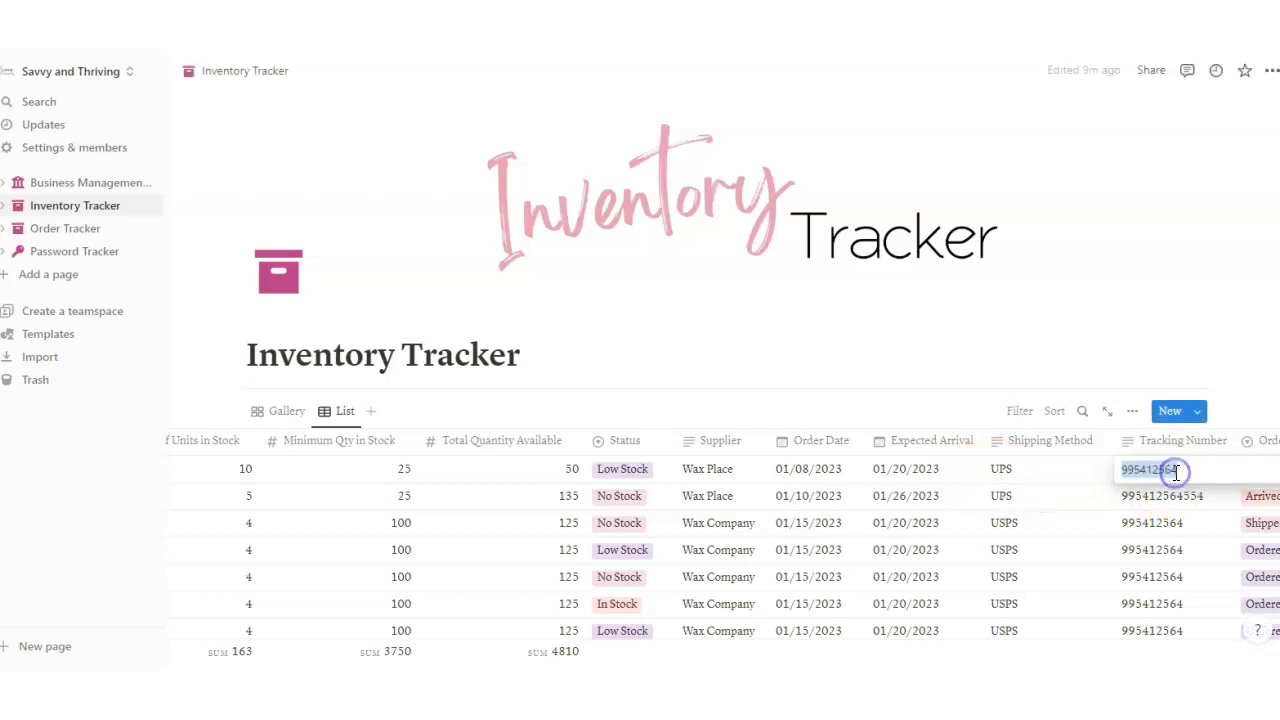
drag(1175, 472, 1094, 479)
text(456464654651654)
key(Return)
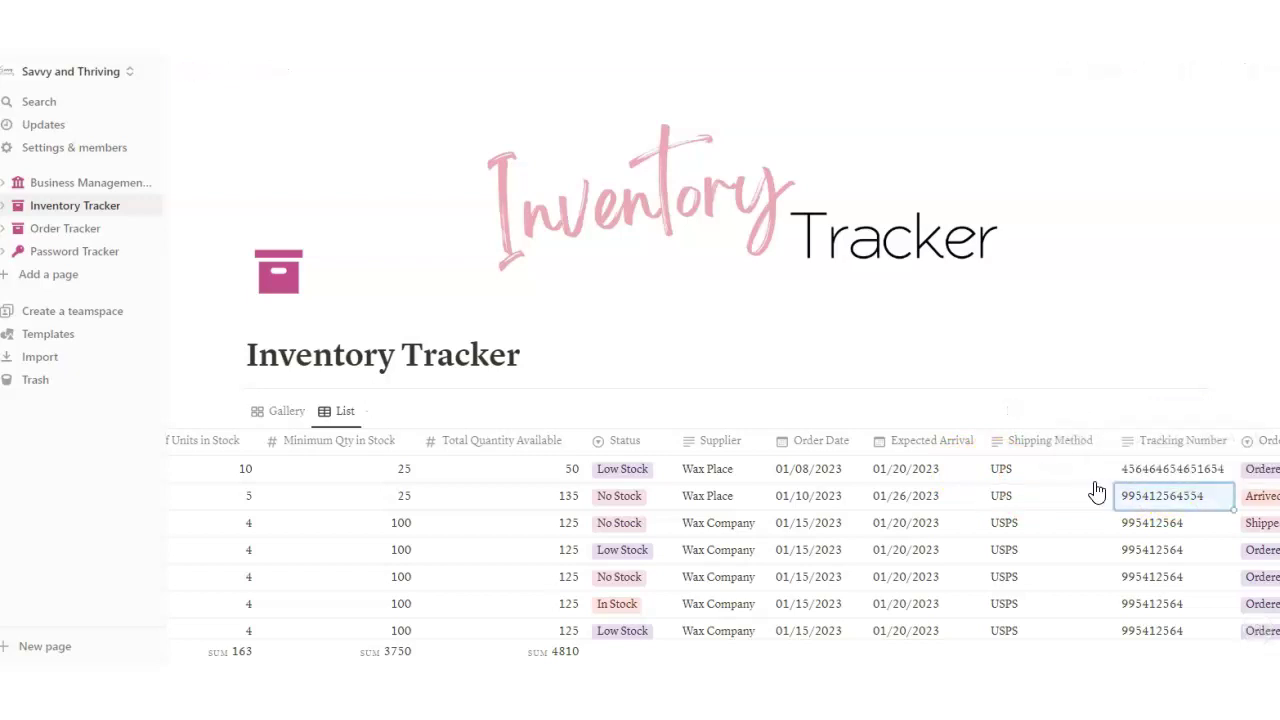
key(Up)
key(Tab)
key(Tab)
key(Tab)
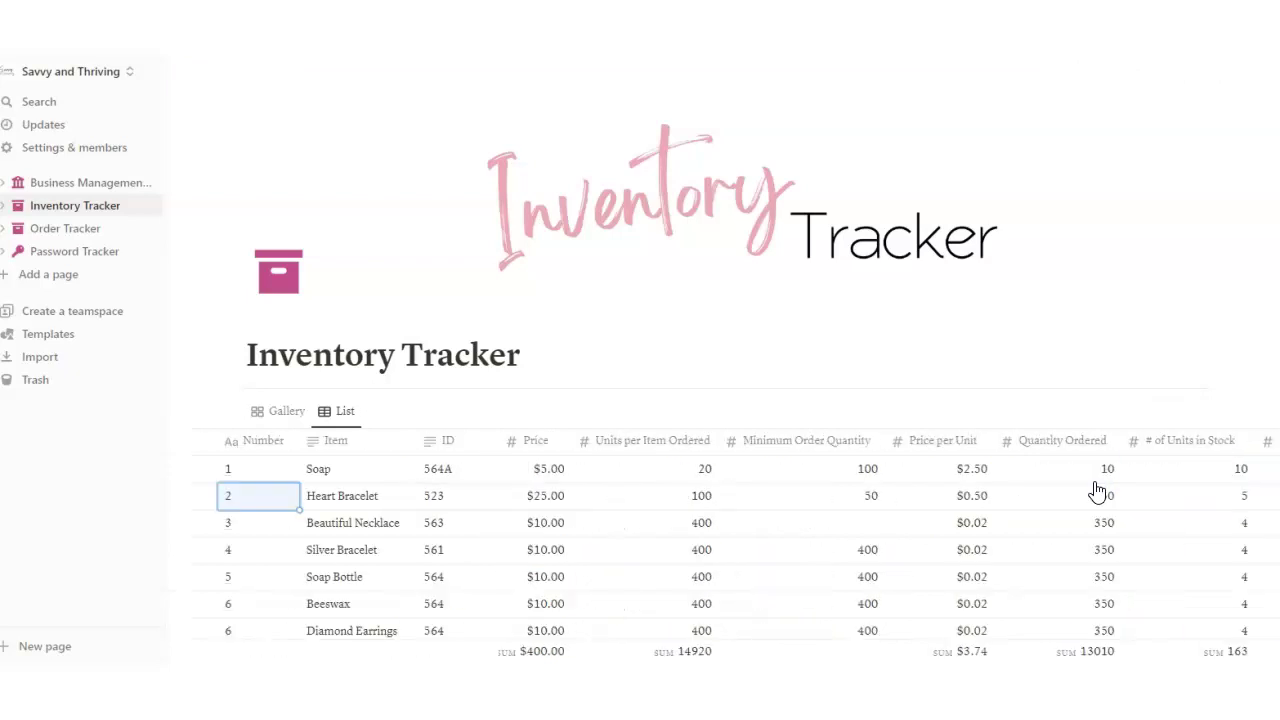
Step: Change Soap's Order Status from Ordered to Arrived
key(Tab)
key(Tab)
key(shift+Tab)
key(shift+Tab)
key(shift+Tab)
key(shift+Tab)
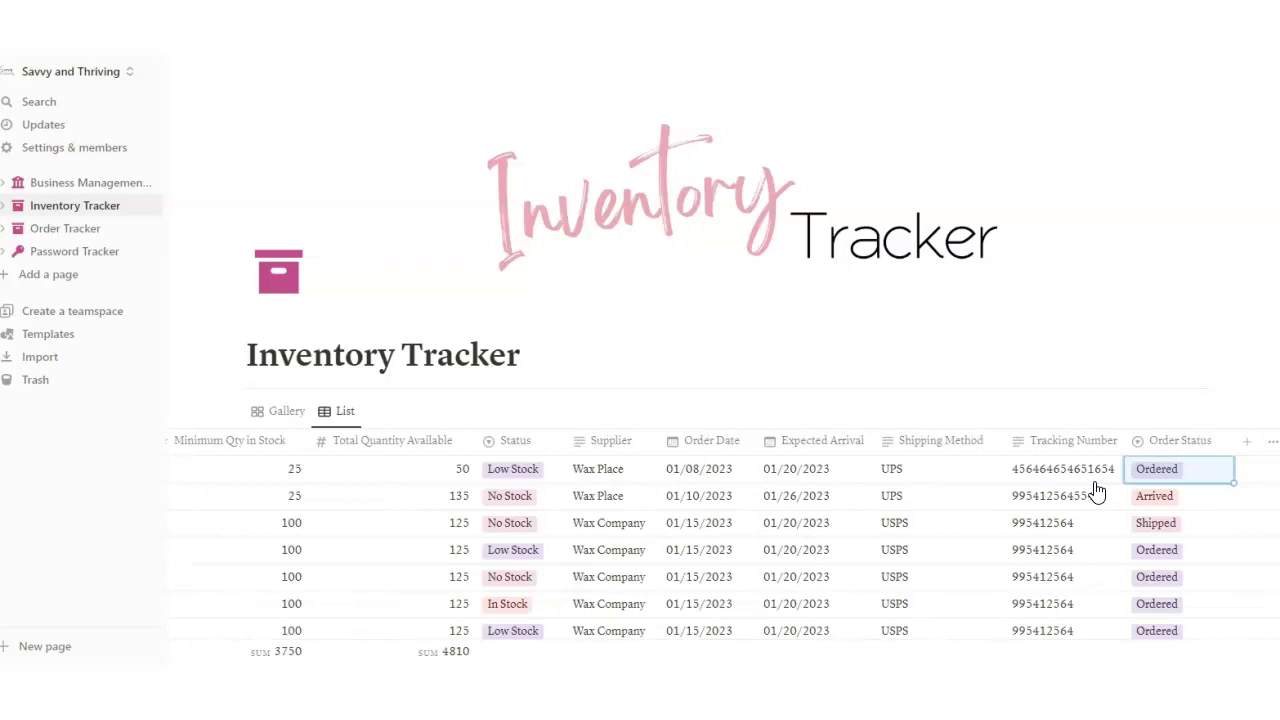
key(Tab)
key(Up)
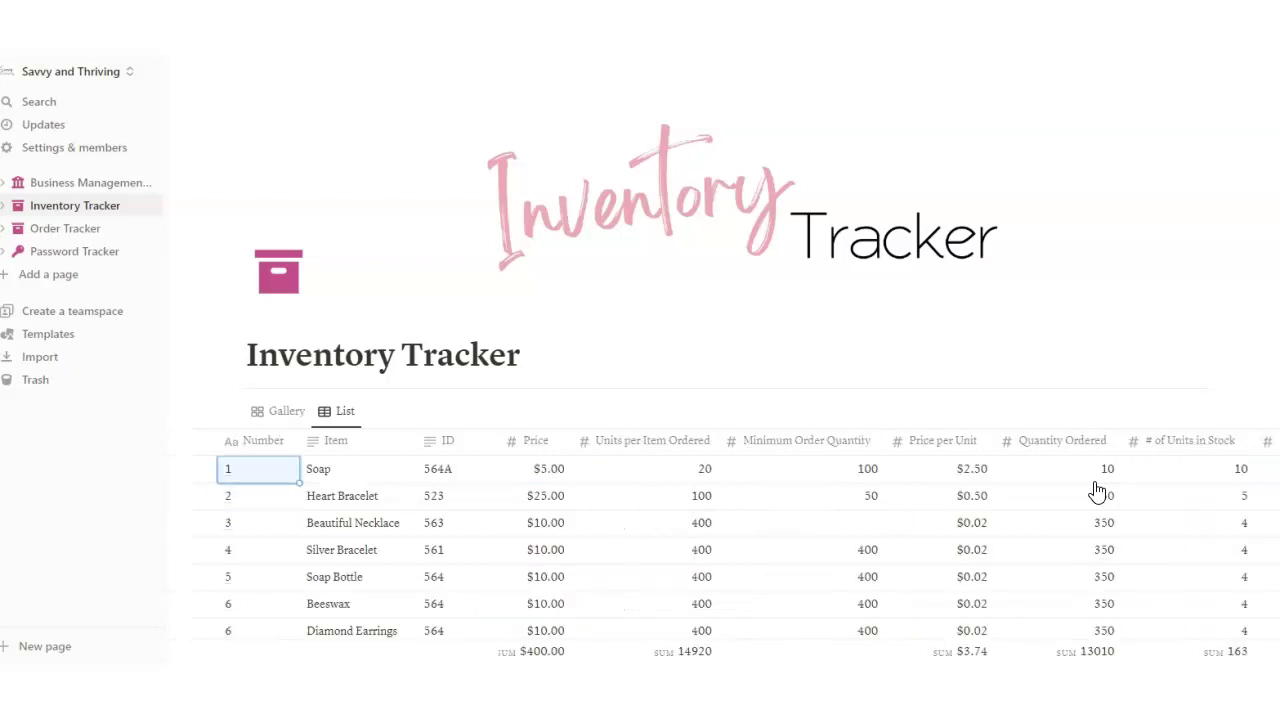
key(Tab)
key(Tab)
key(Tab)
key(Tab)
key(Tab)
key(Tab)
key(Tab)
key(Tab)
key(Tab)
key(Tab)
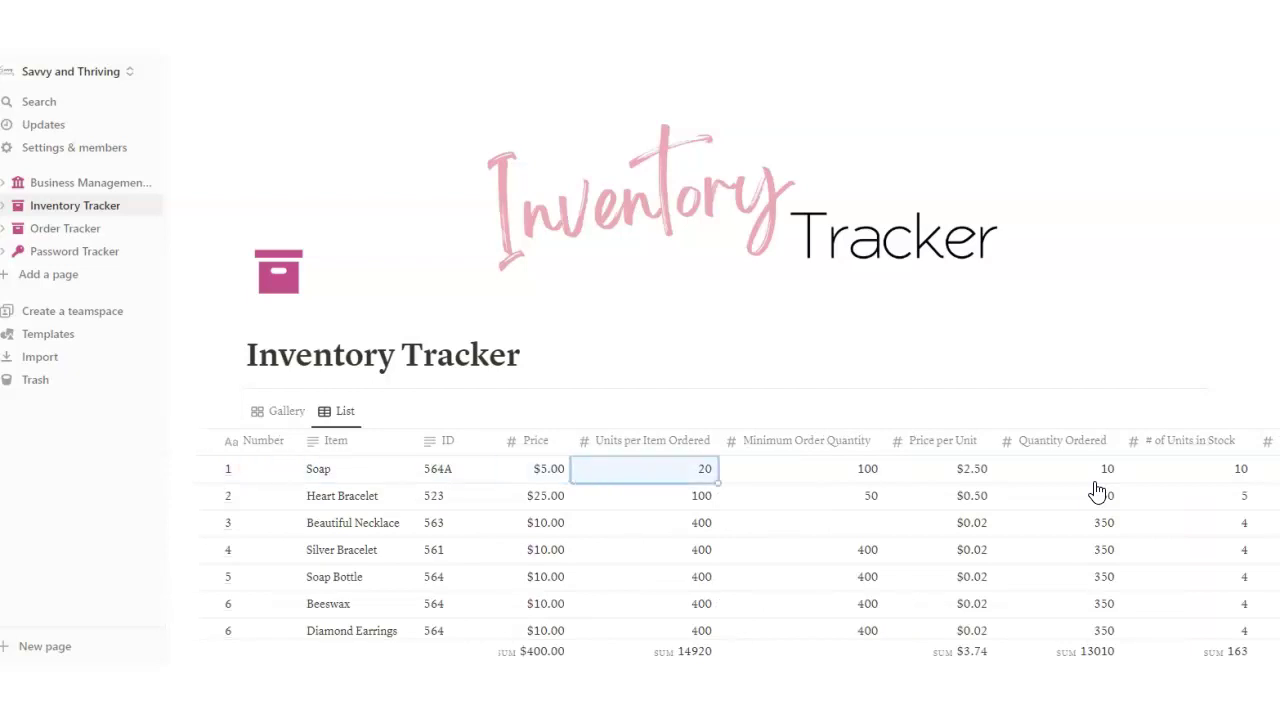
key(Tab)
key(Tab)
key(Tab)
key(Tab)
key(Tab)
key(Tab)
key(Tab)
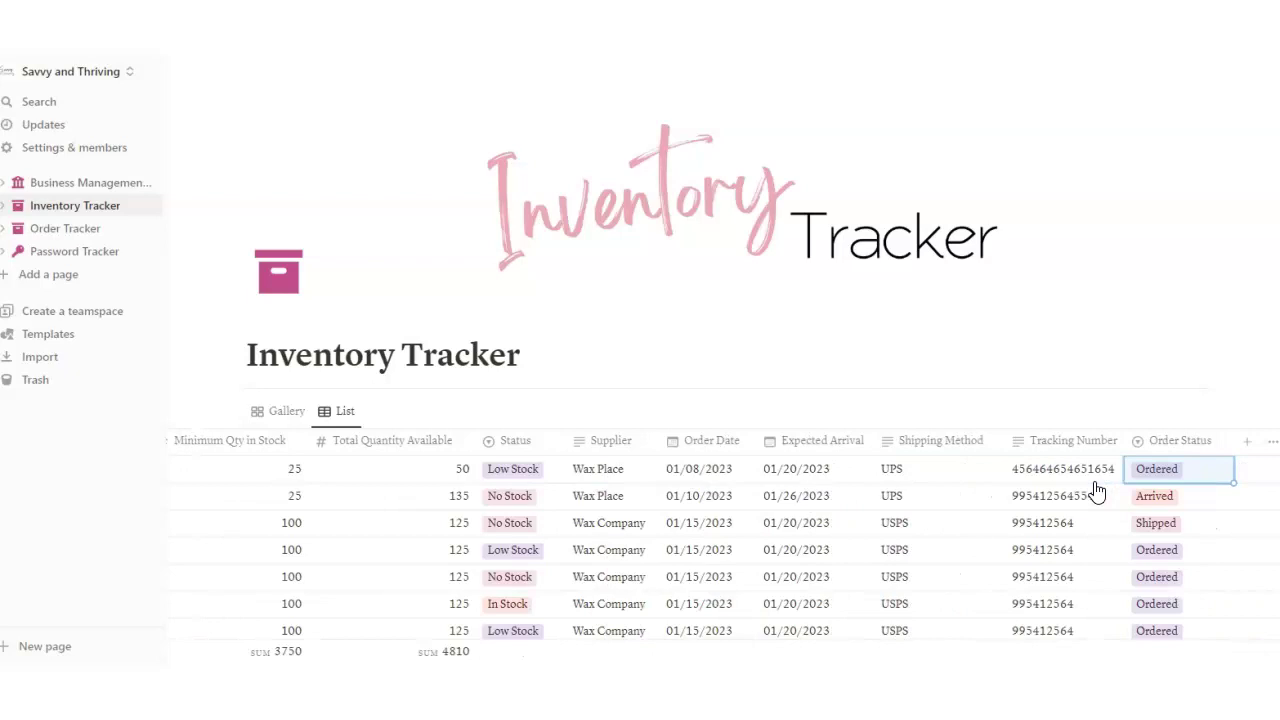
click(1163, 470)
click(1162, 462)
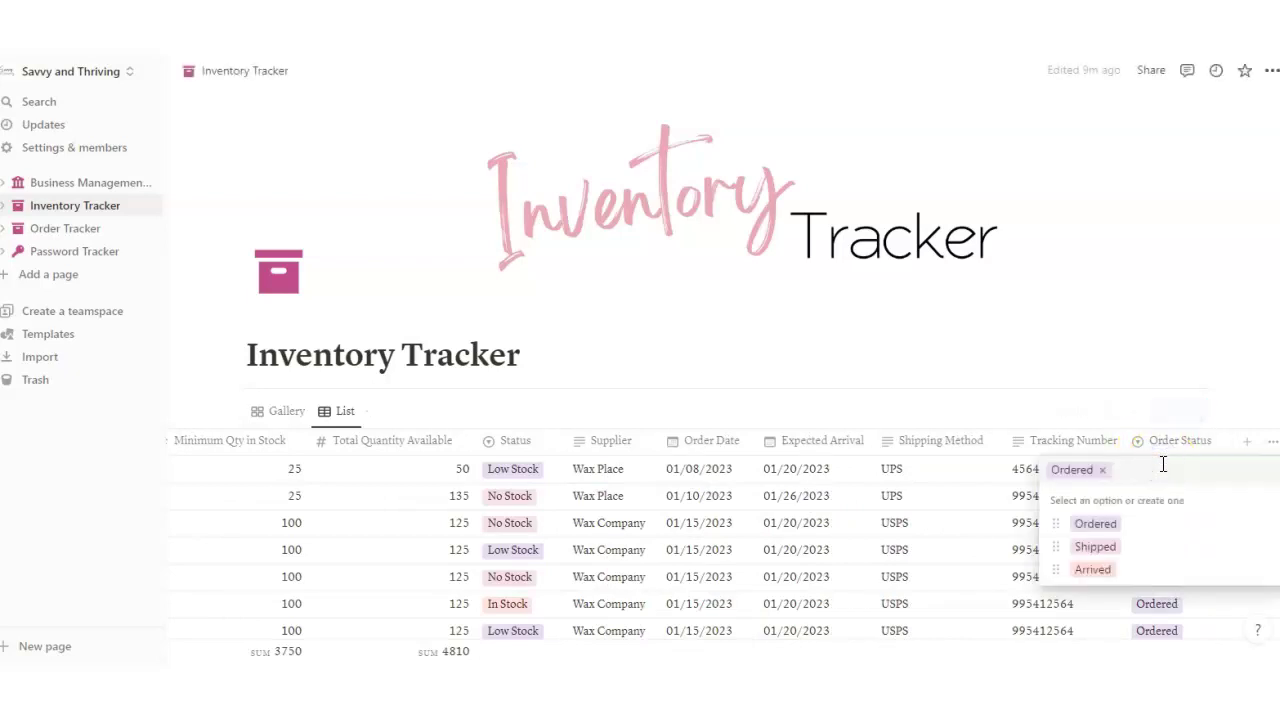
click(1093, 569)
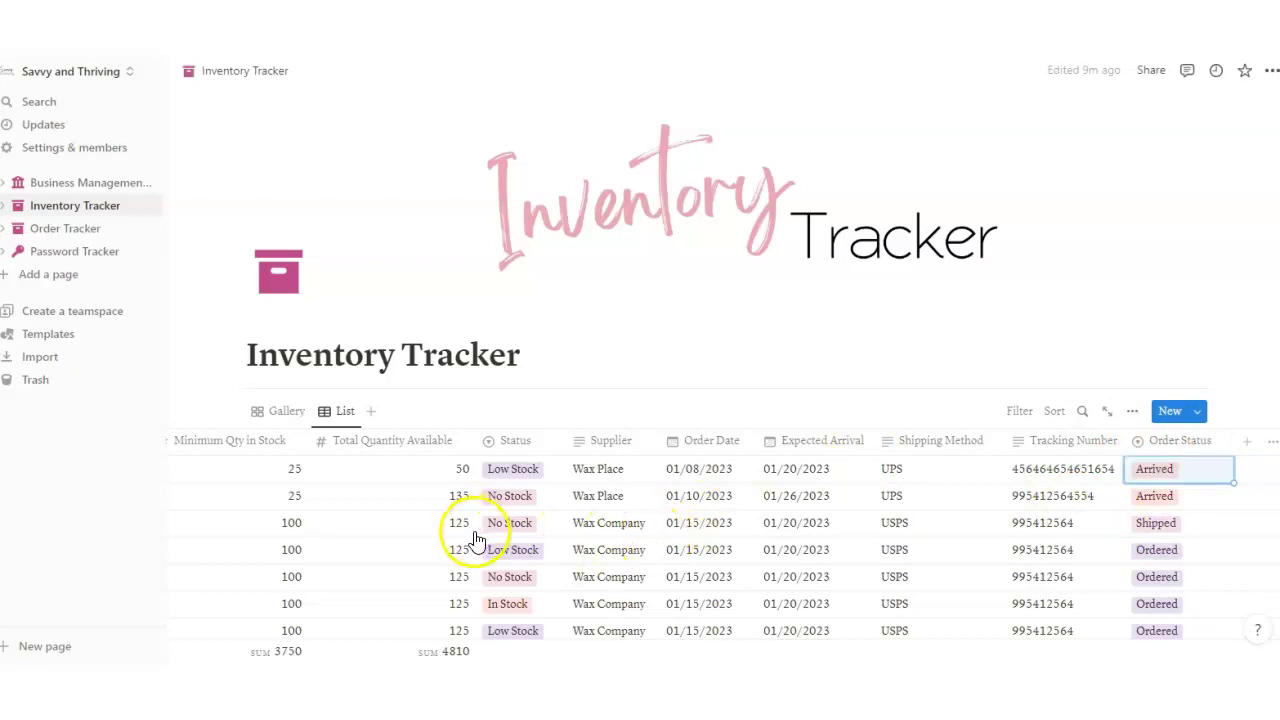
scroll(478, 537, down, 5)
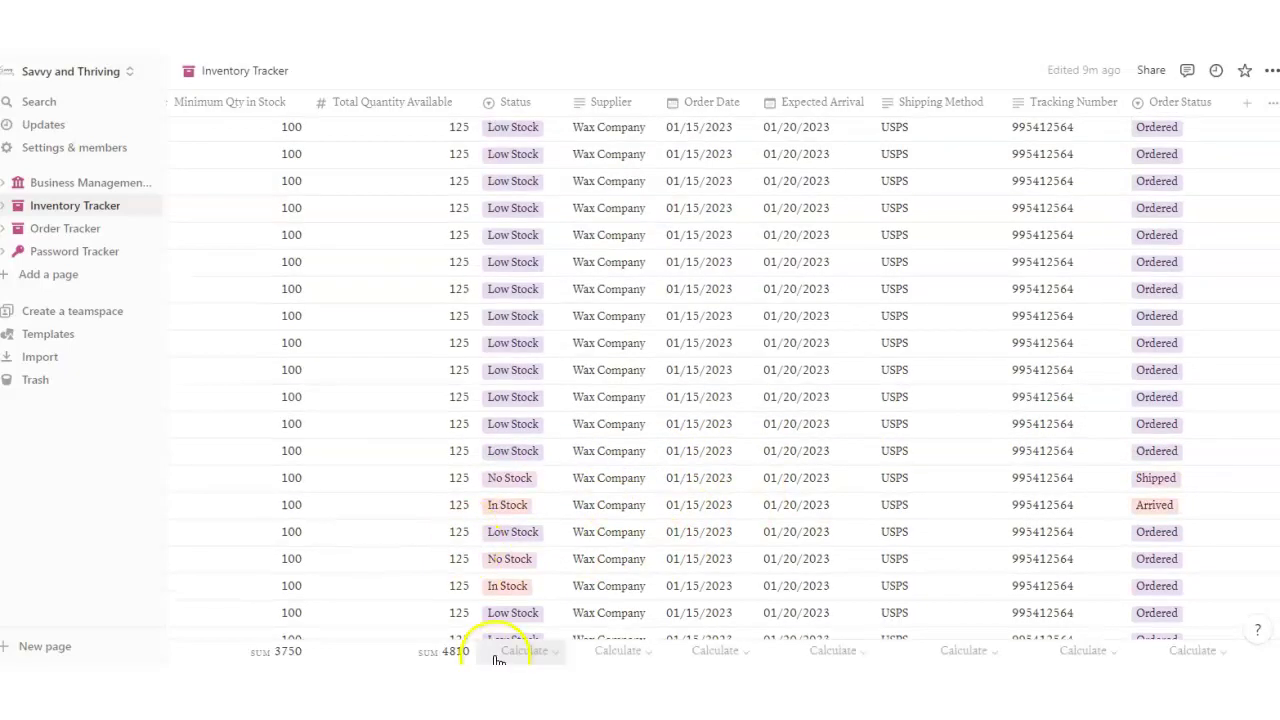
Step: Enter 1000 as the first row's Total Quantity Available, leaving its minimum stock at 25
scroll(490, 640, up, 5)
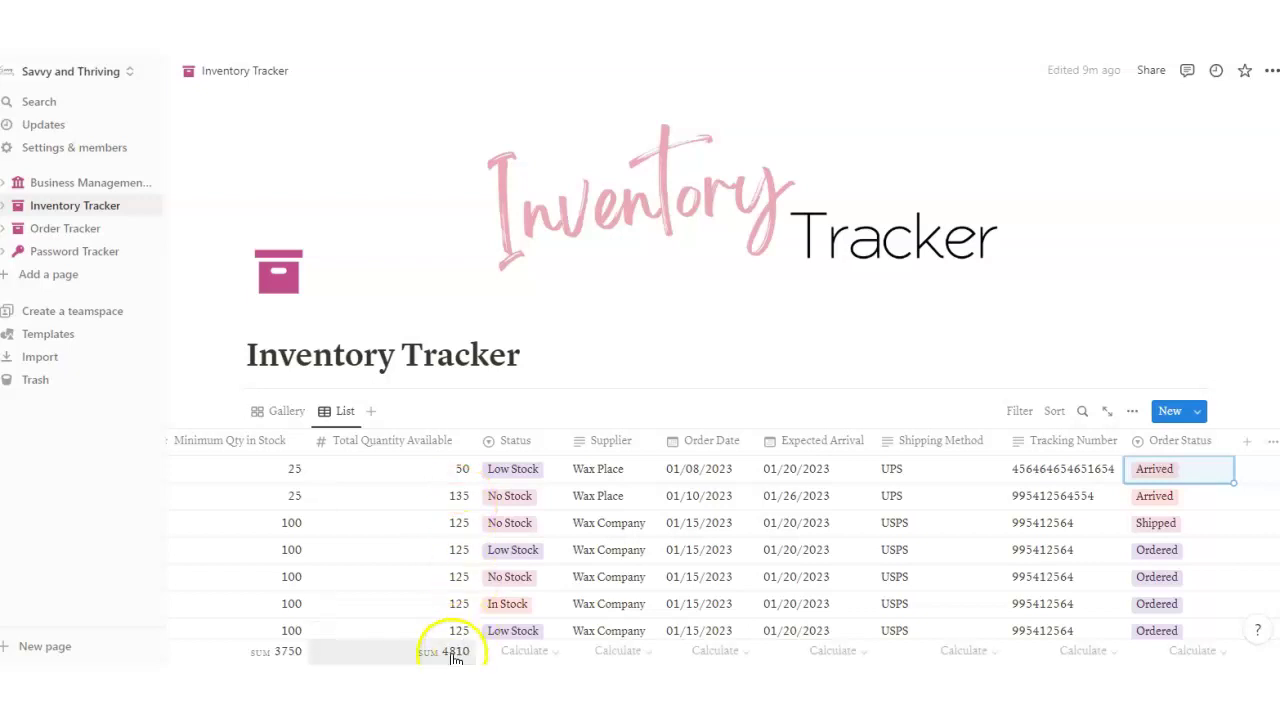
click(464, 469)
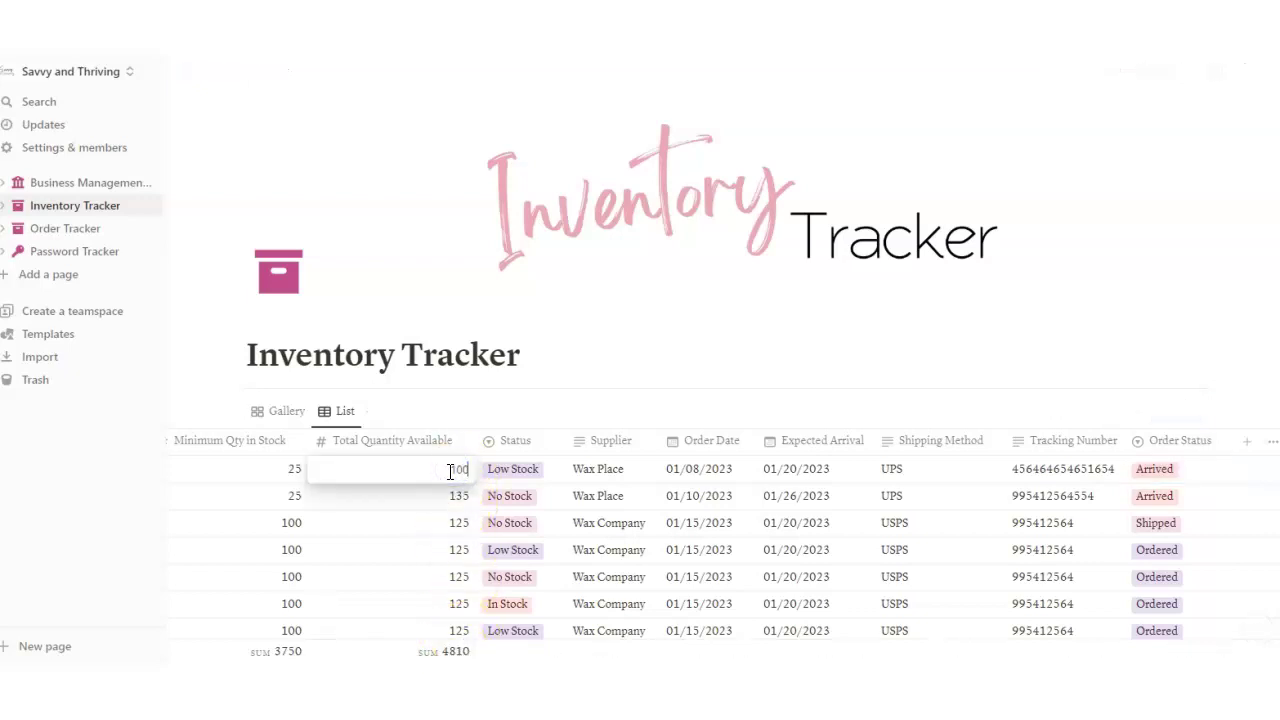
text(100)
key(Return)
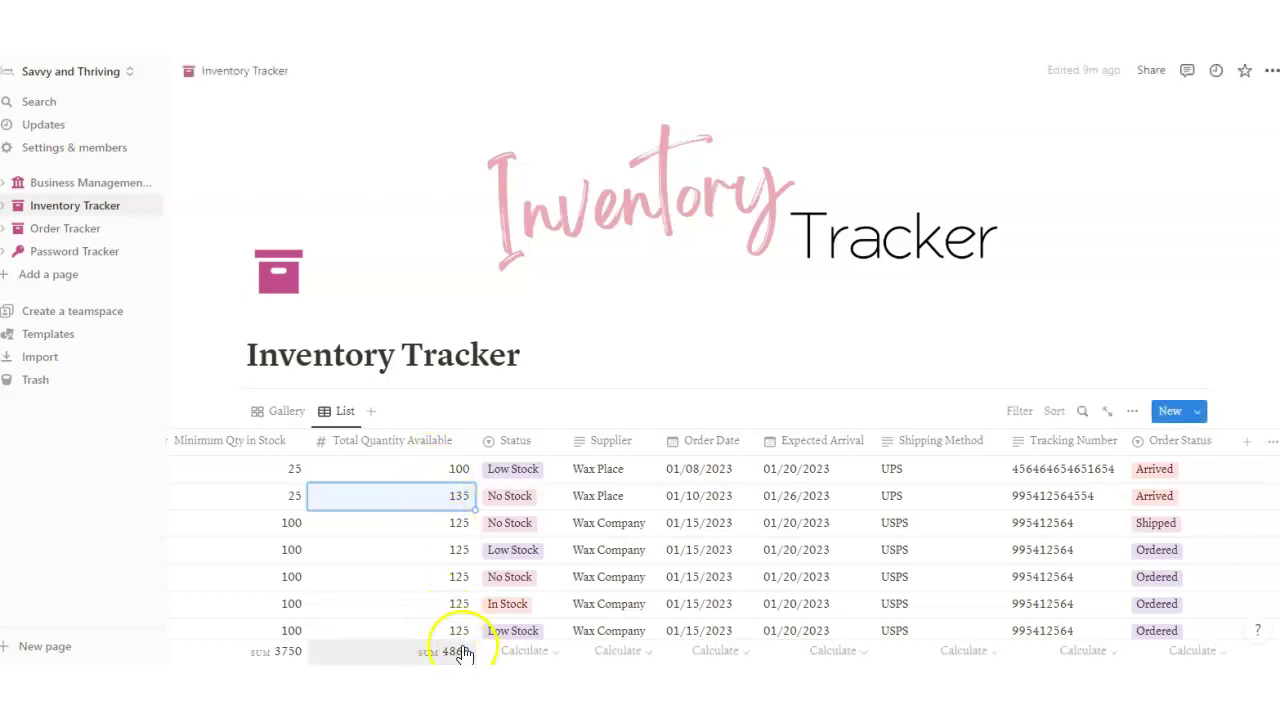
double_click(435, 470)
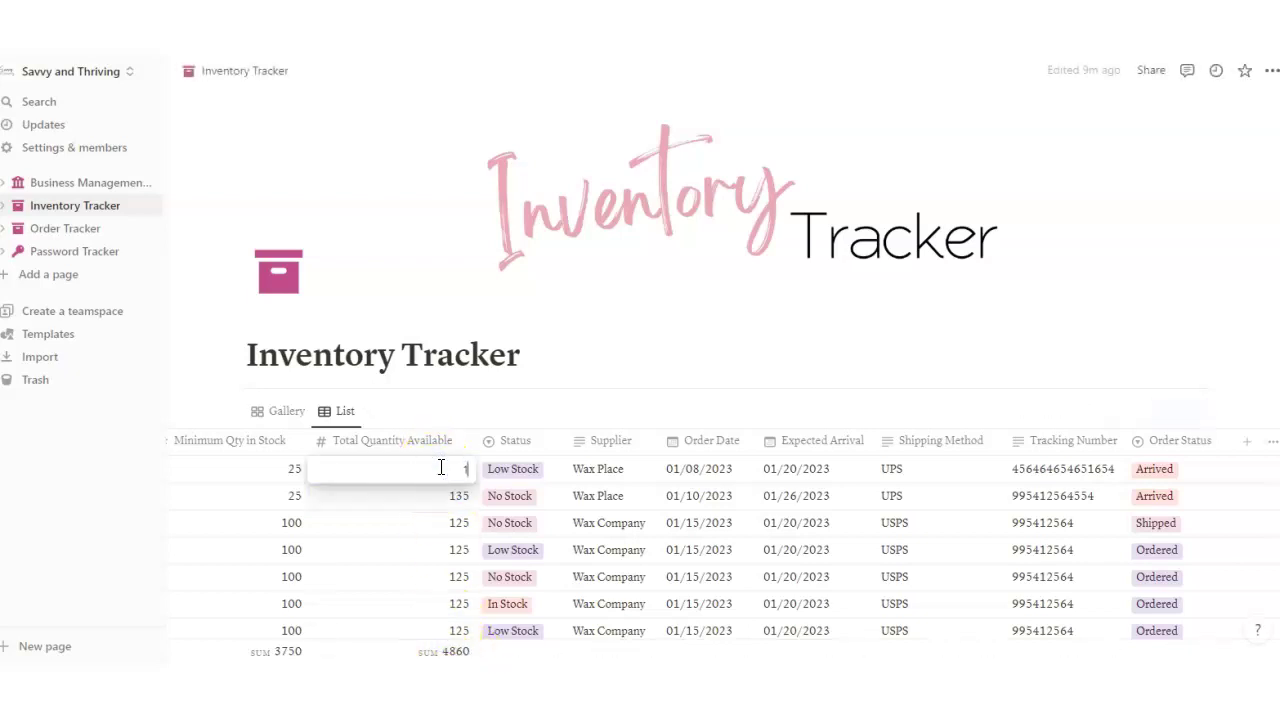
text(1000)
key(Return)
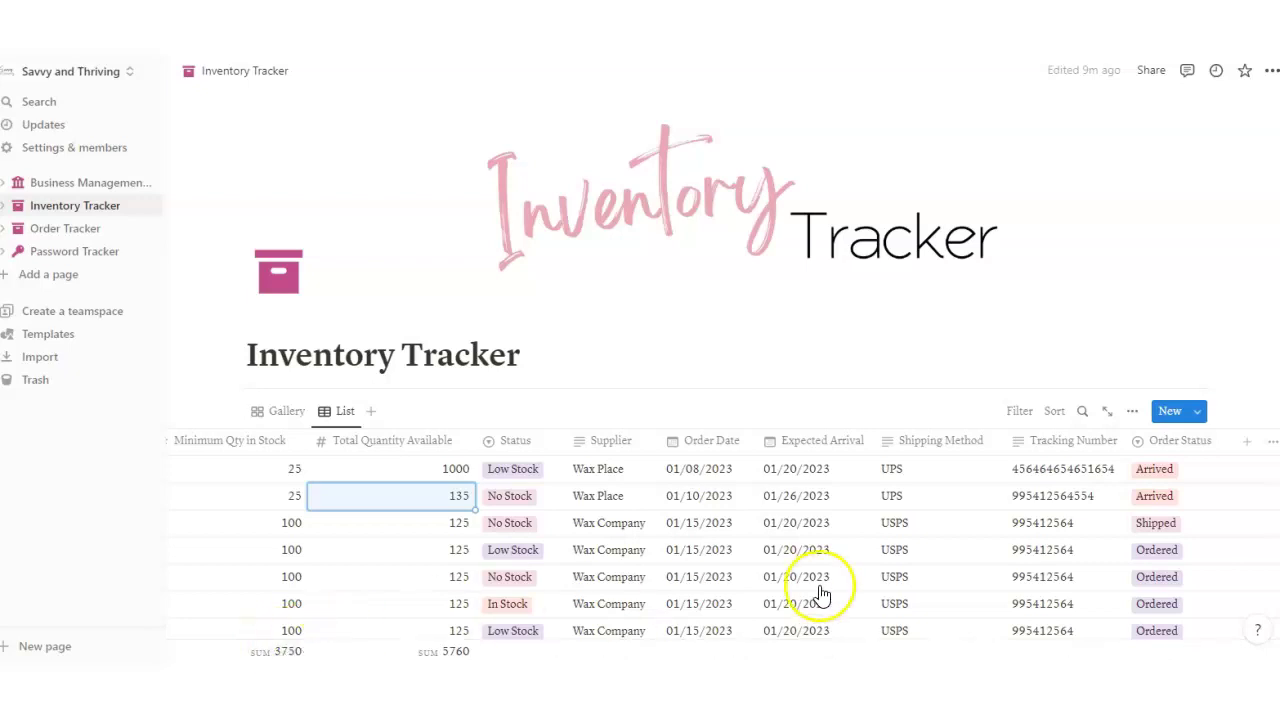
click(279, 473)
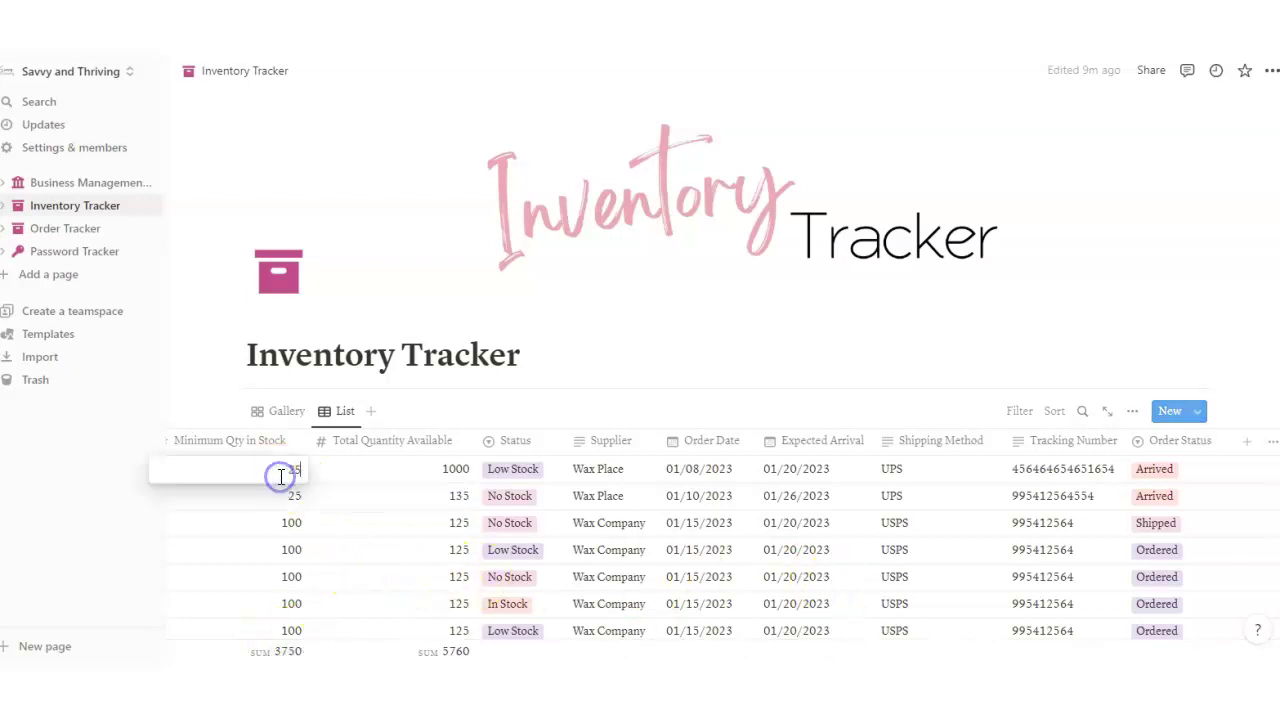
key(Escape)
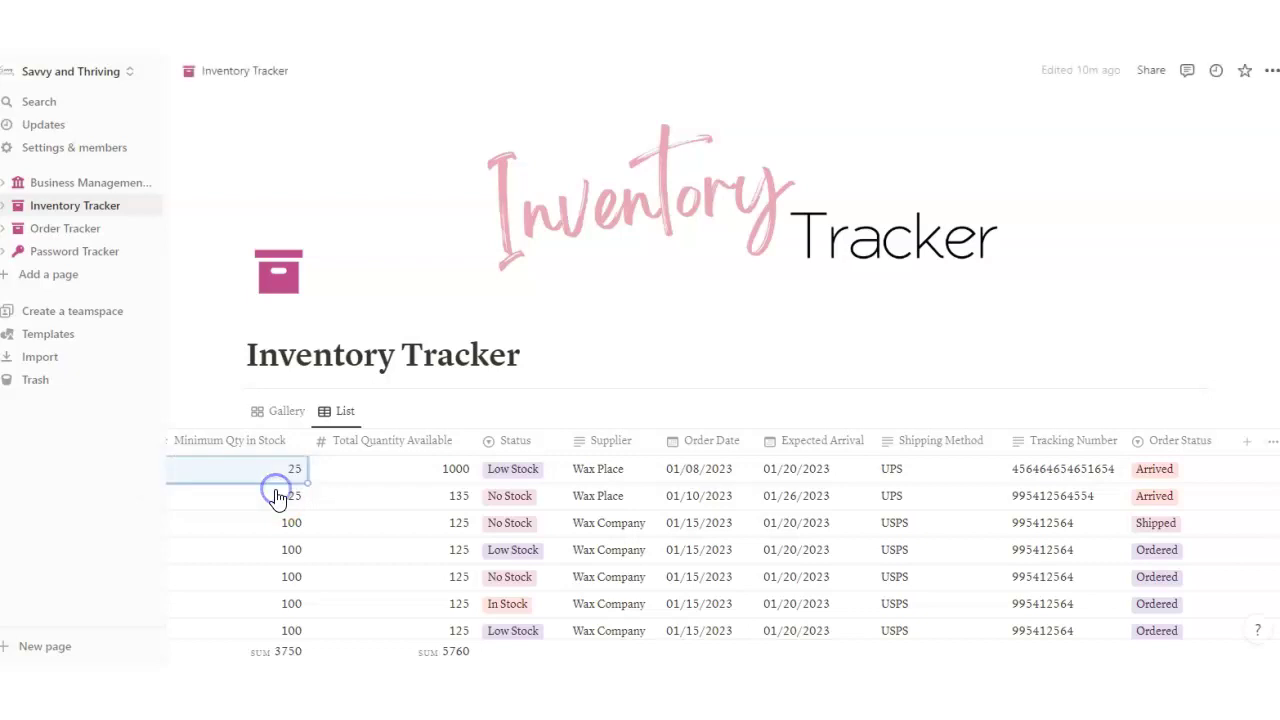
key(Left)
key(Left)
key(Left)
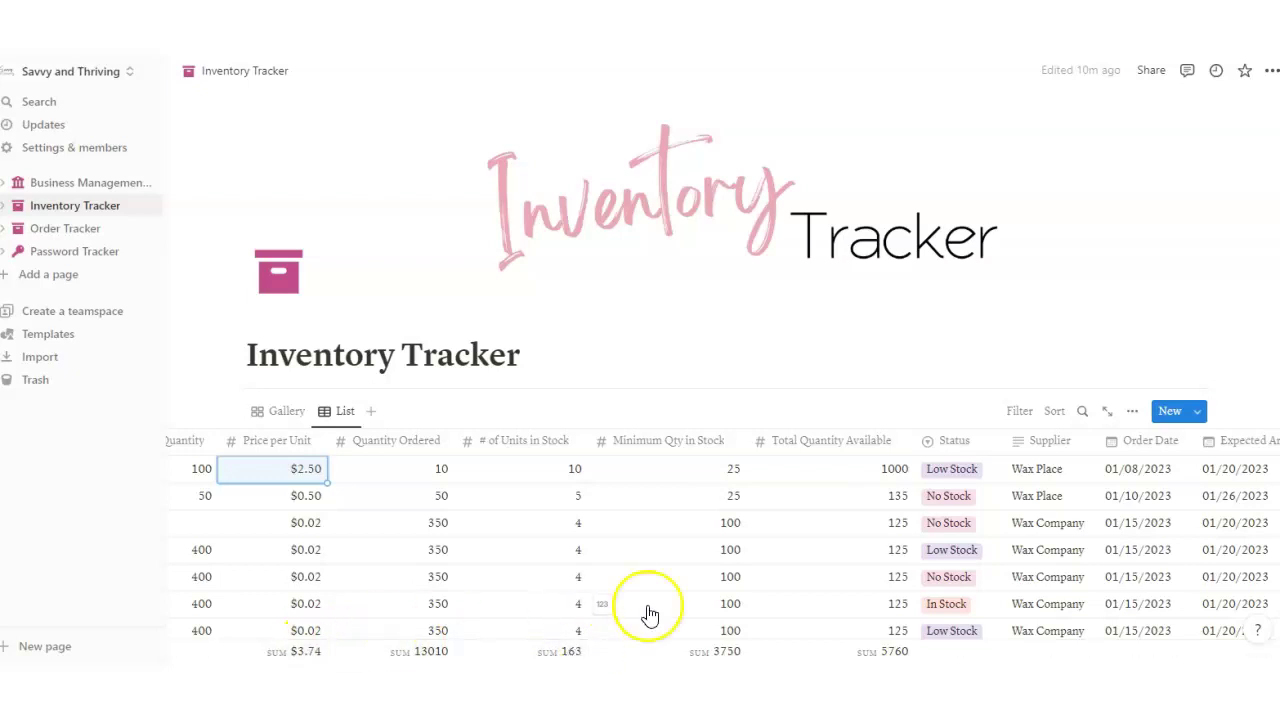
click(1106, 416)
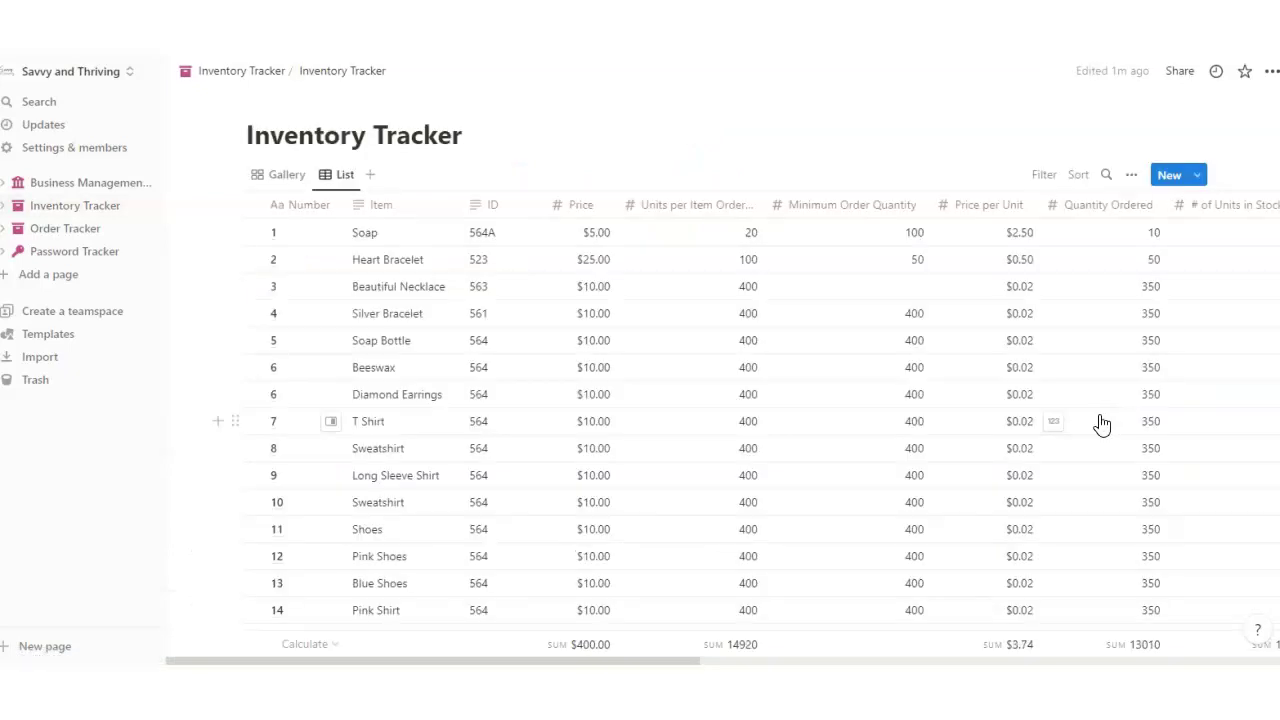
drag(352, 656, 324, 622)
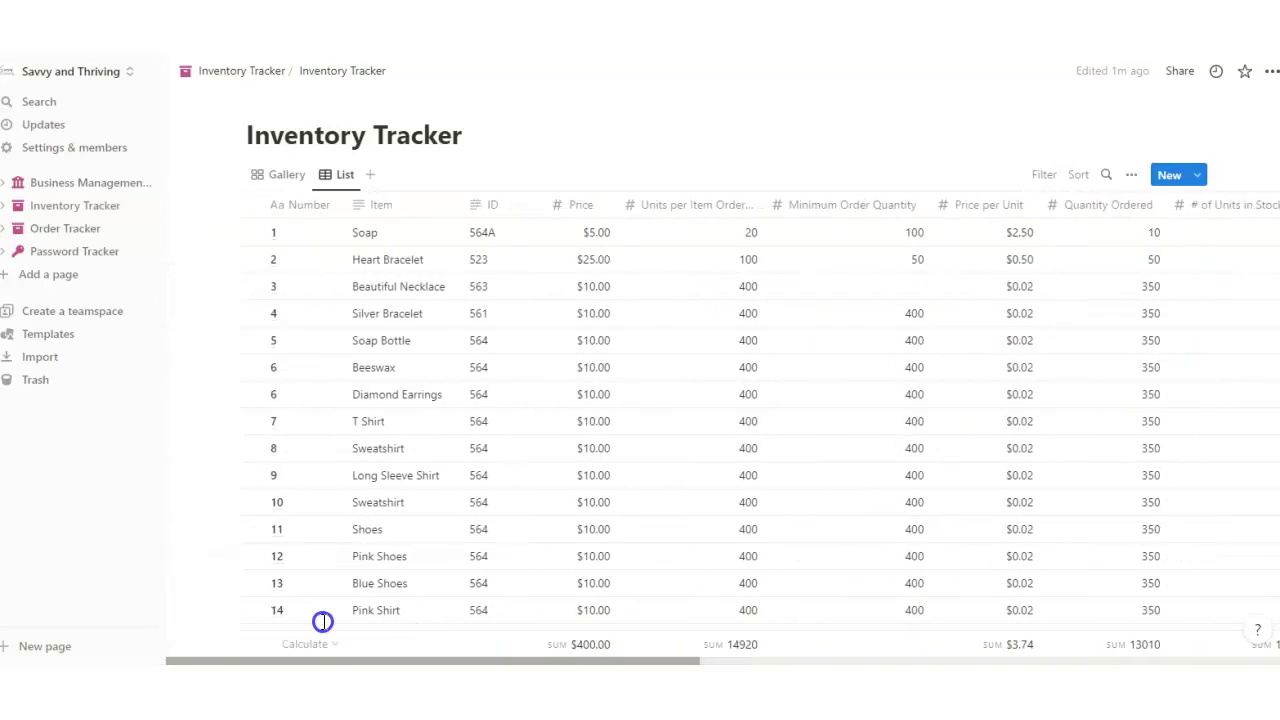
click(252, 74)
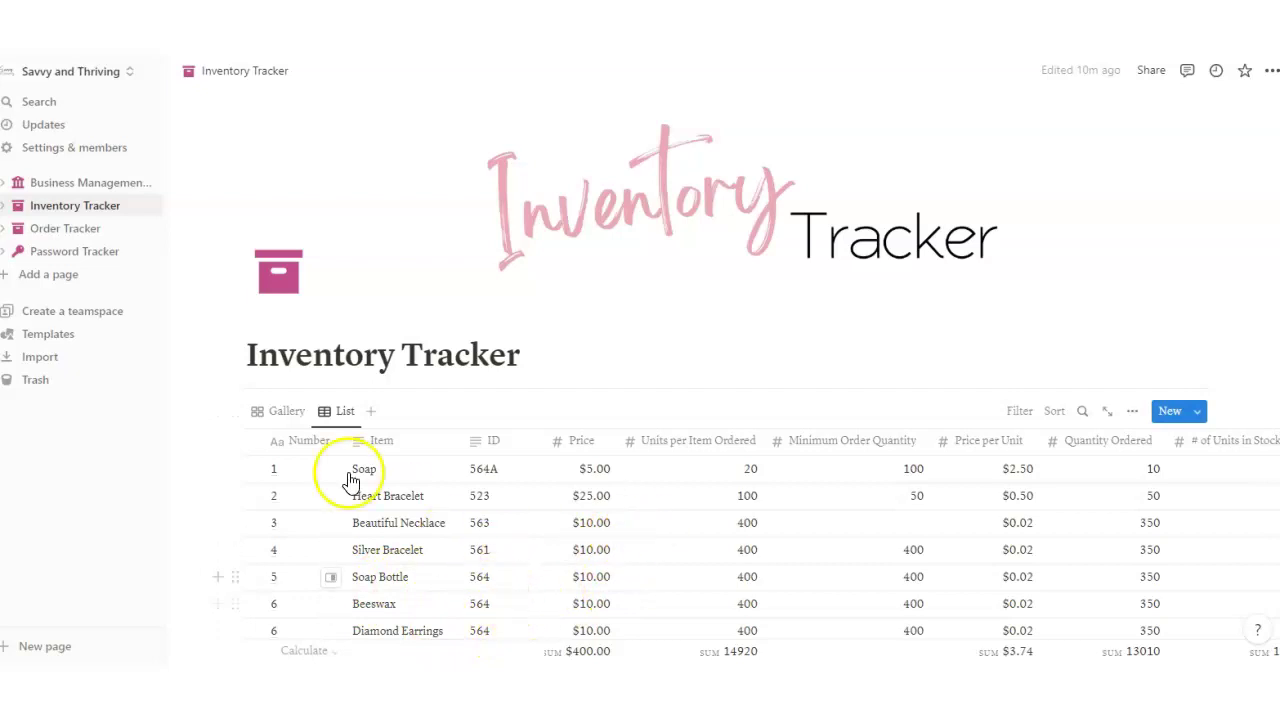
Step: Switch to the Gallery view and open the Beautiful Necklace card
click(274, 416)
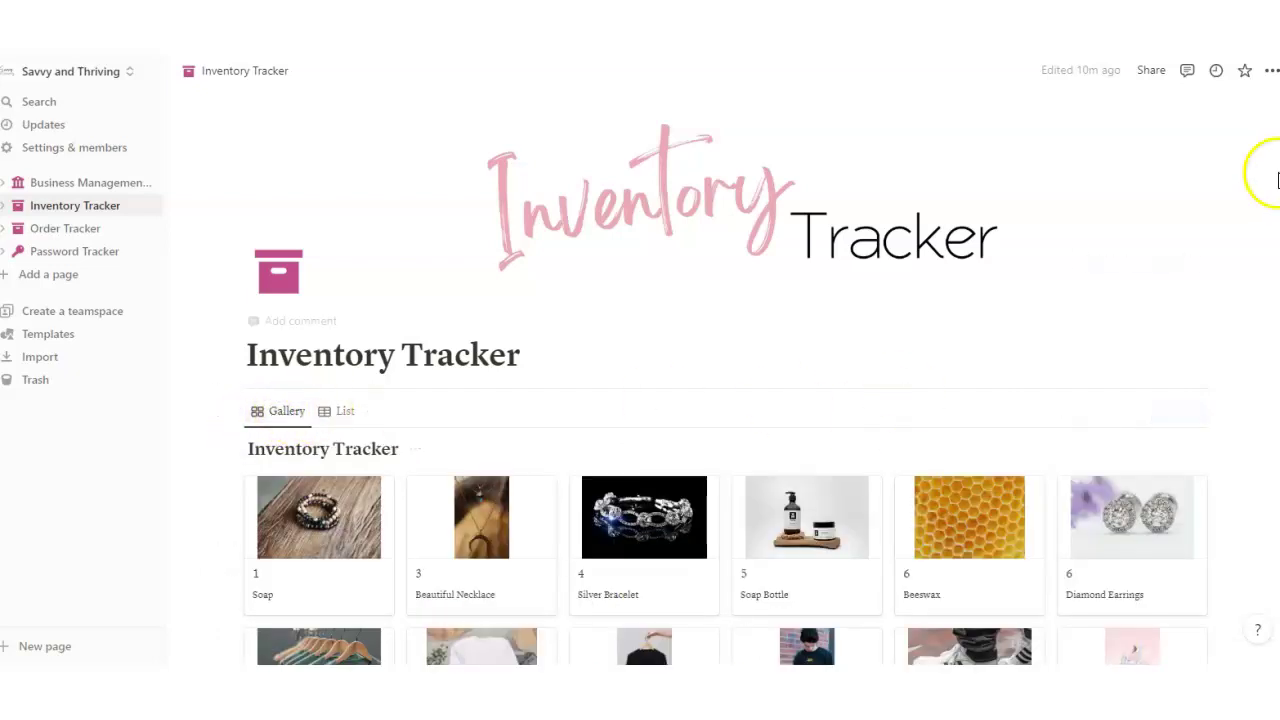
scroll(726, 377, down, 5)
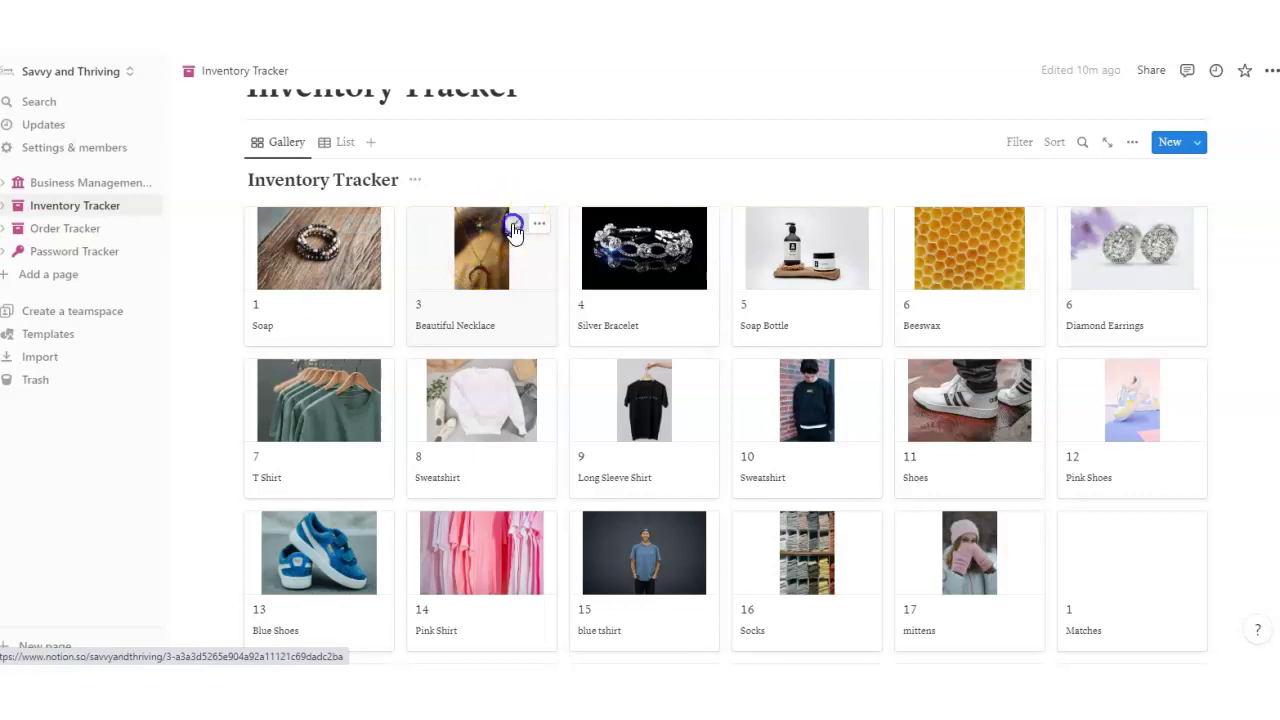
click(445, 255)
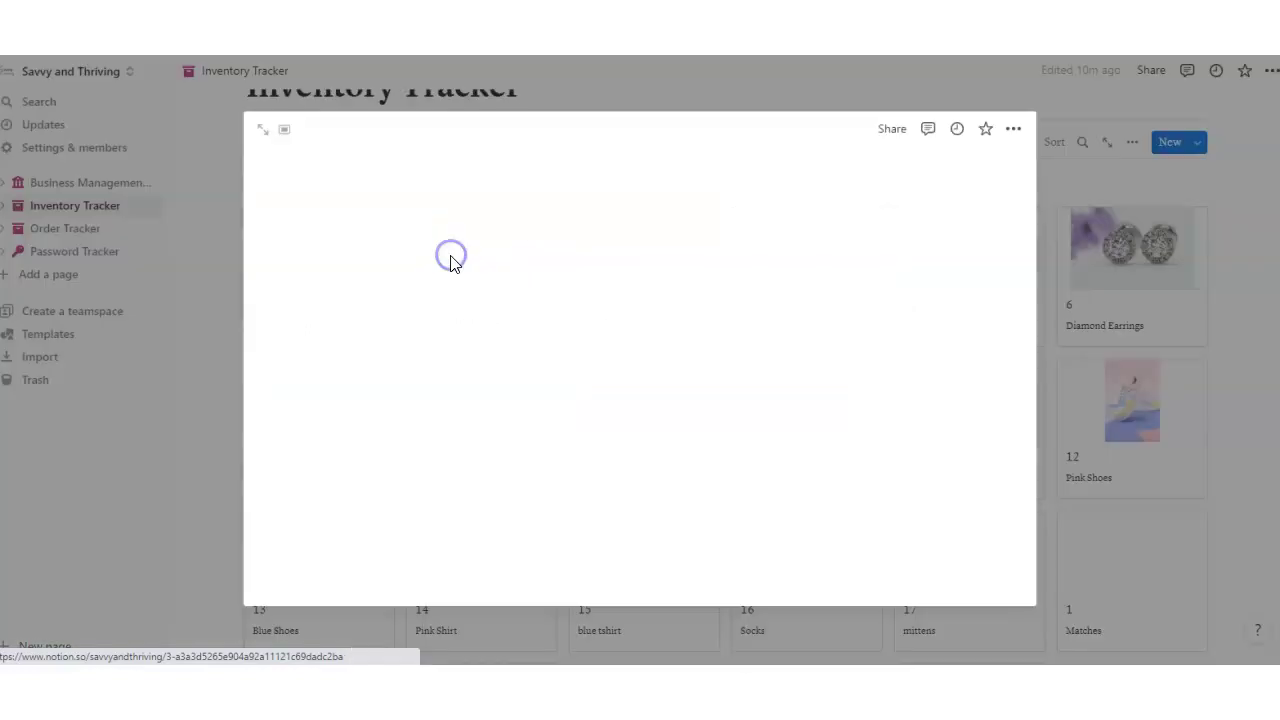
Step: Replace the Beautiful Necklace cover with an Unsplash photo of a wrist bracelet
click(200, 302)
click(468, 255)
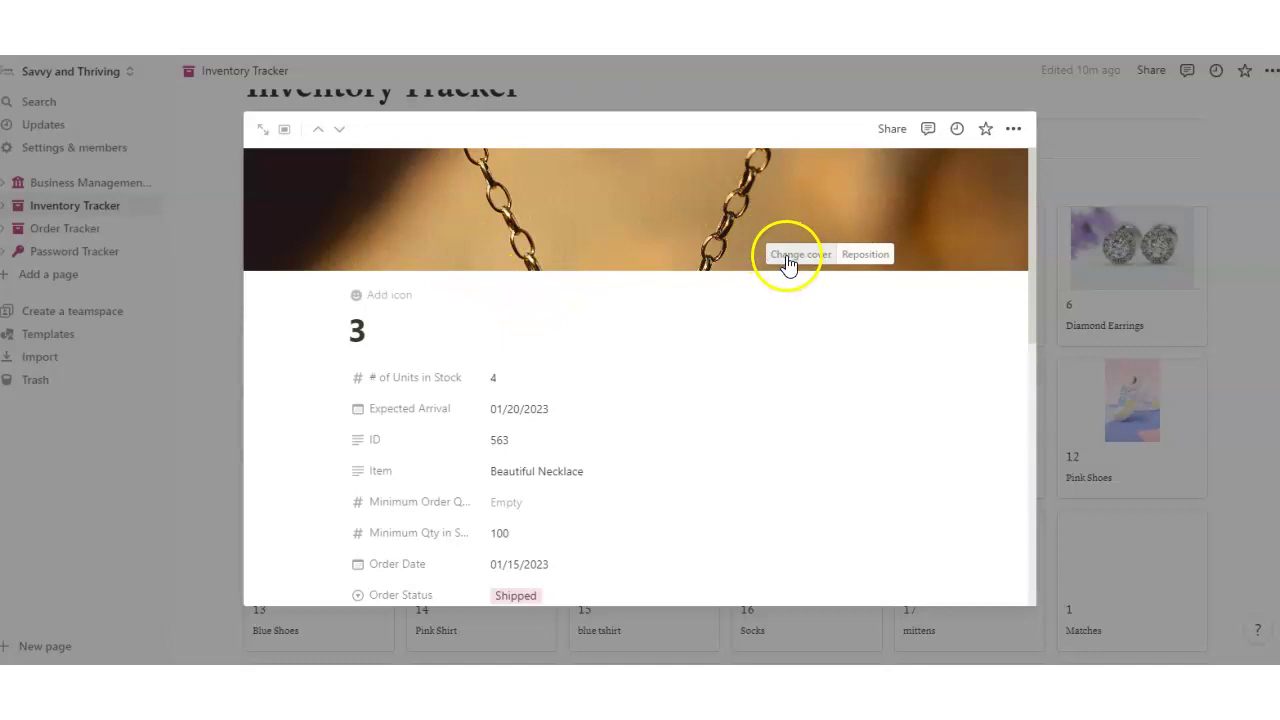
click(788, 262)
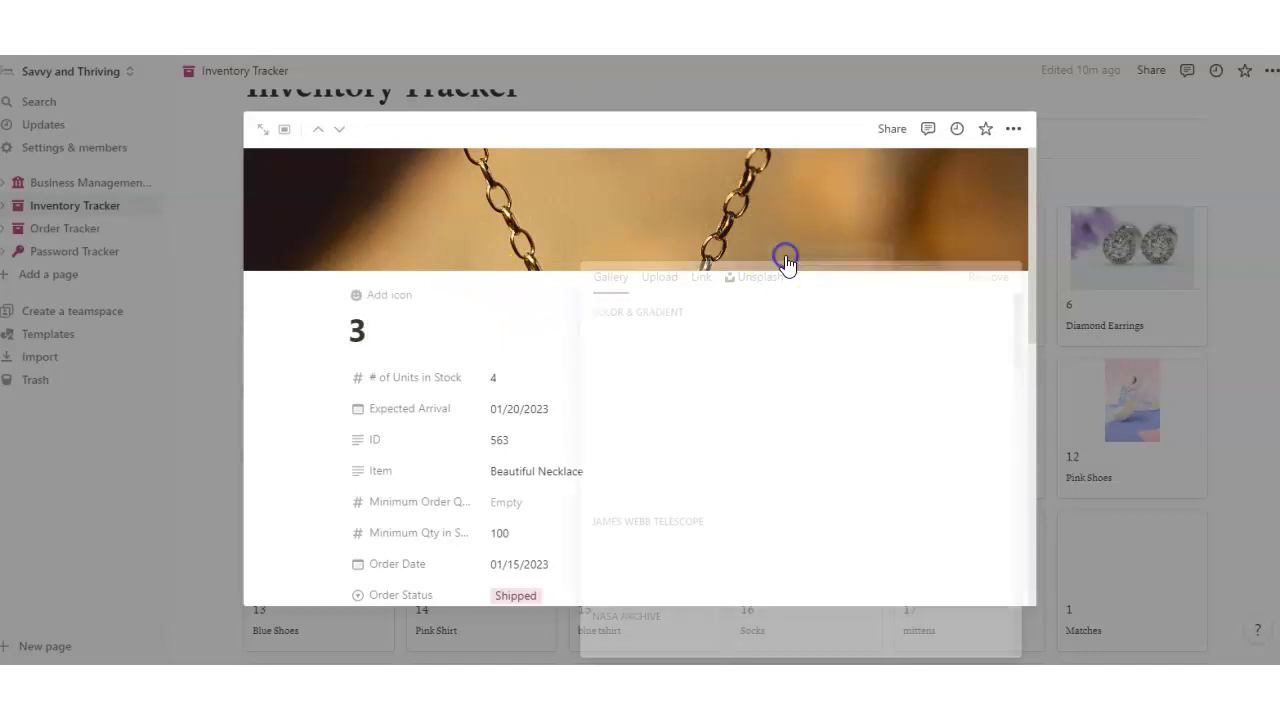
click(661, 283)
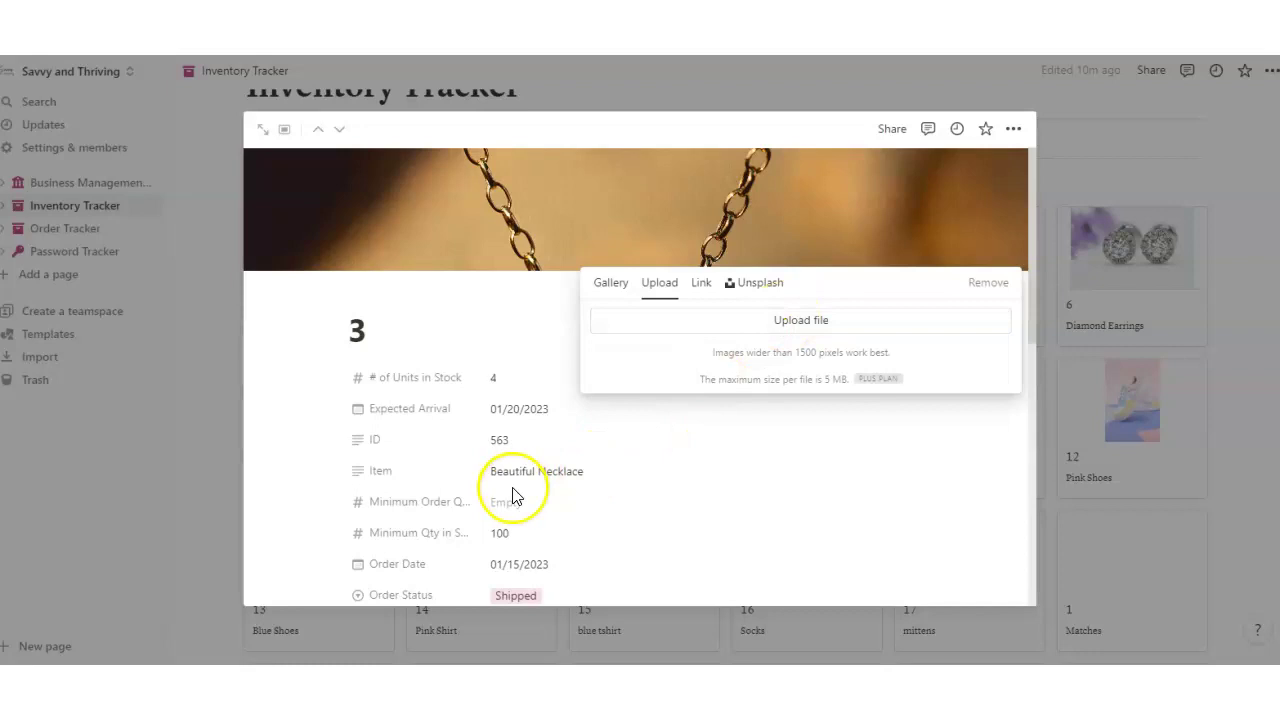
click(742, 286)
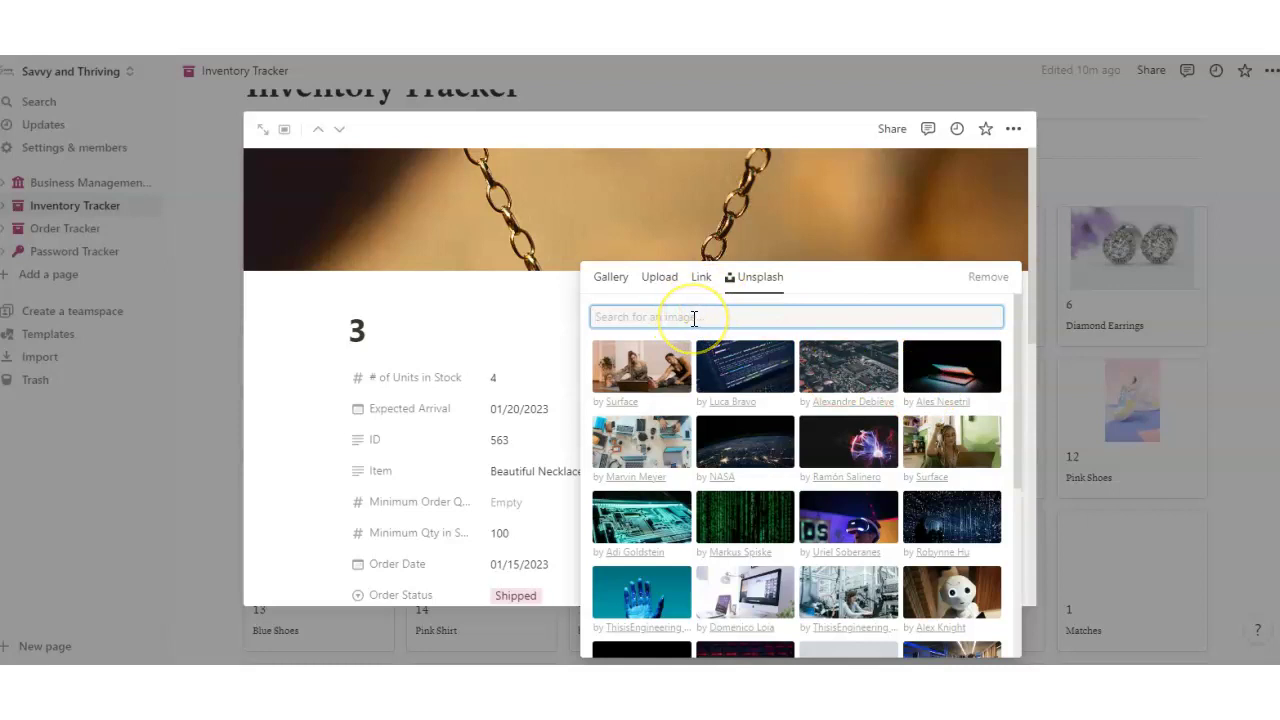
text(black necklace)
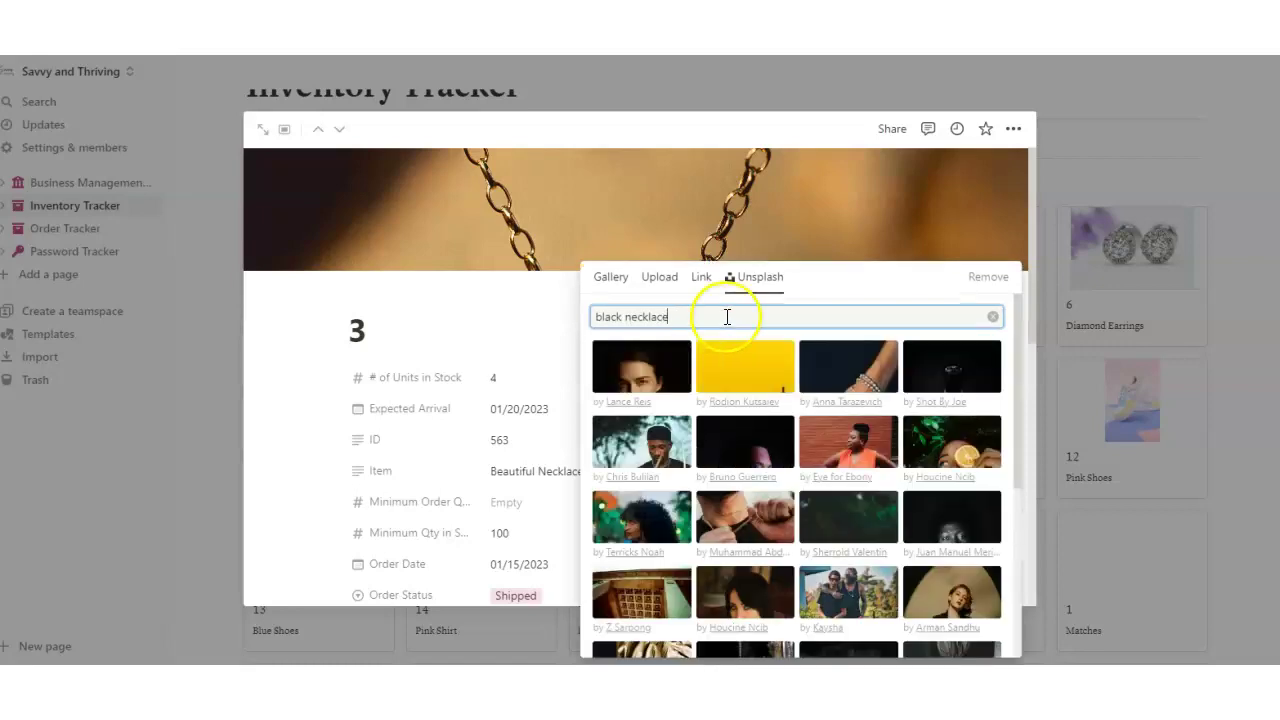
click(845, 373)
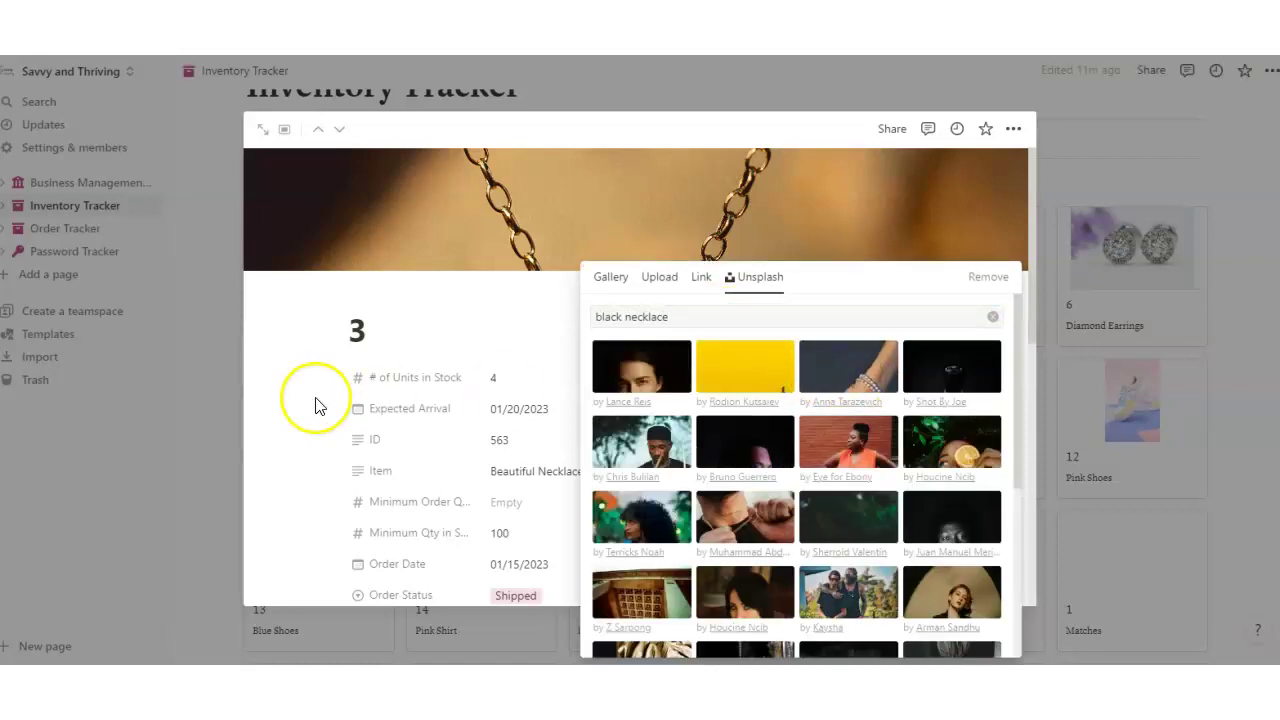
click(305, 448)
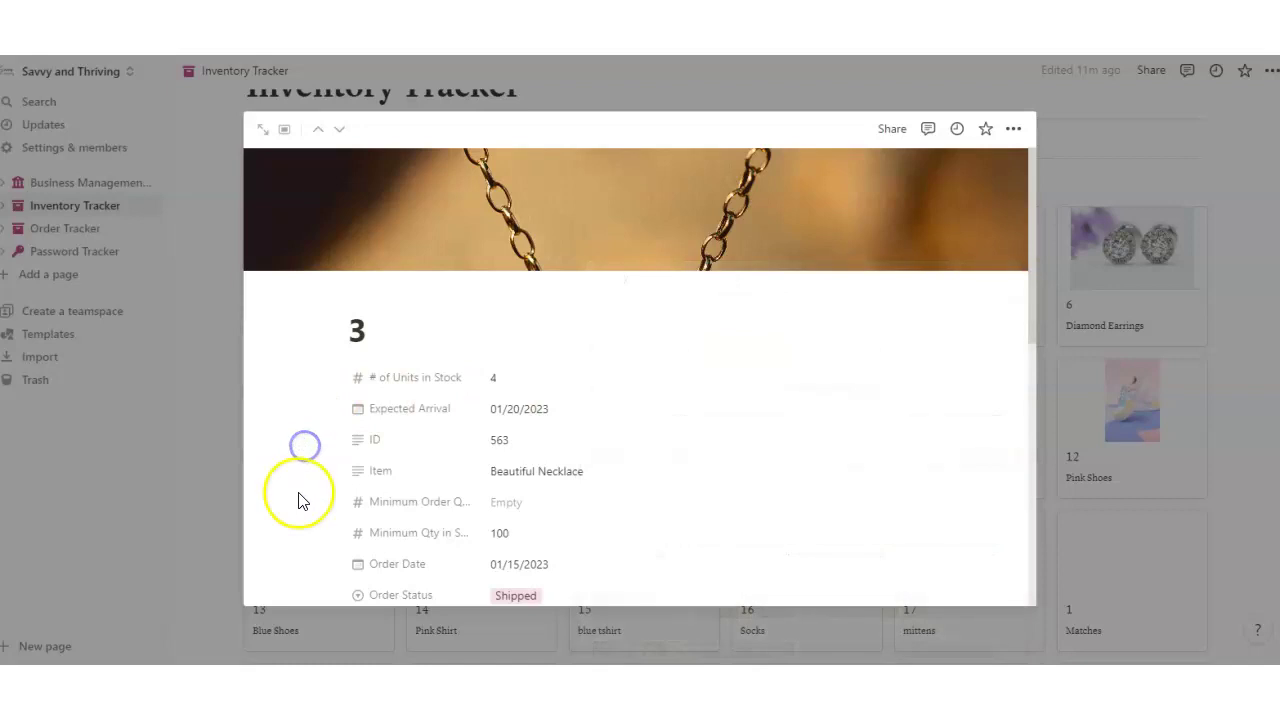
Step: Rename the item from Beautiful Necklace to Bracelet and close its page
click(510, 466)
double_click(512, 470)
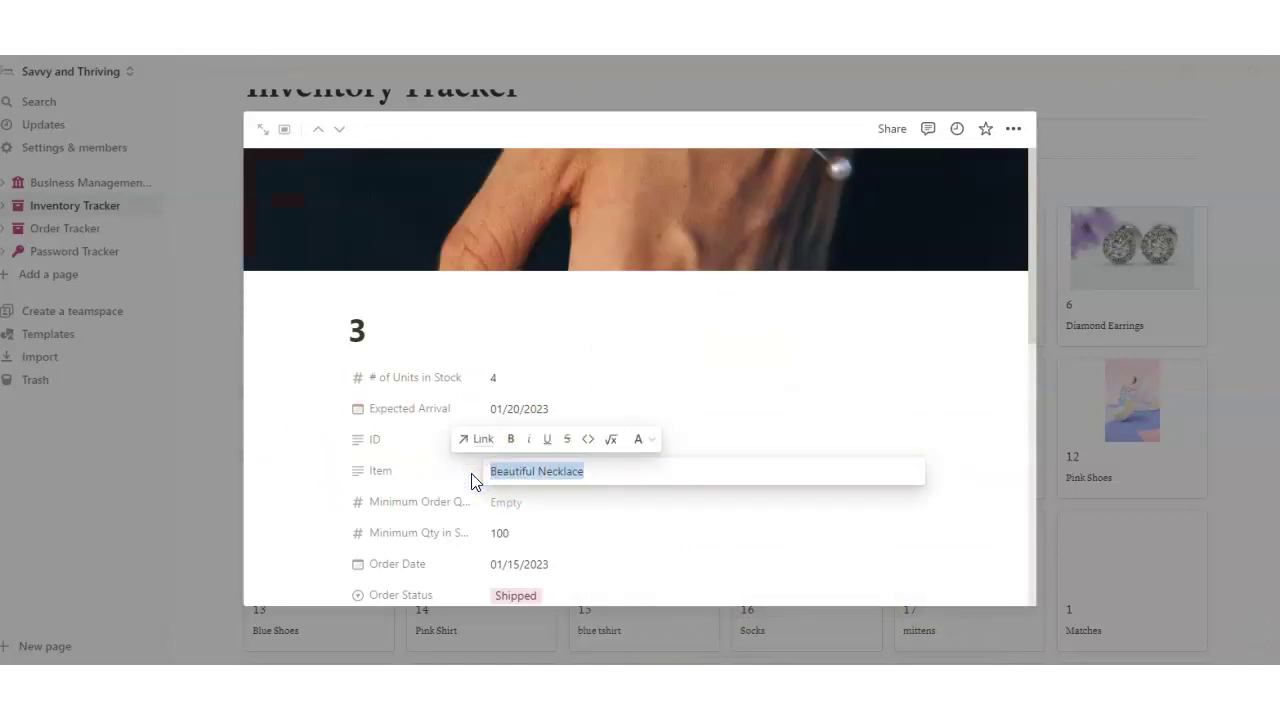
text(Br)
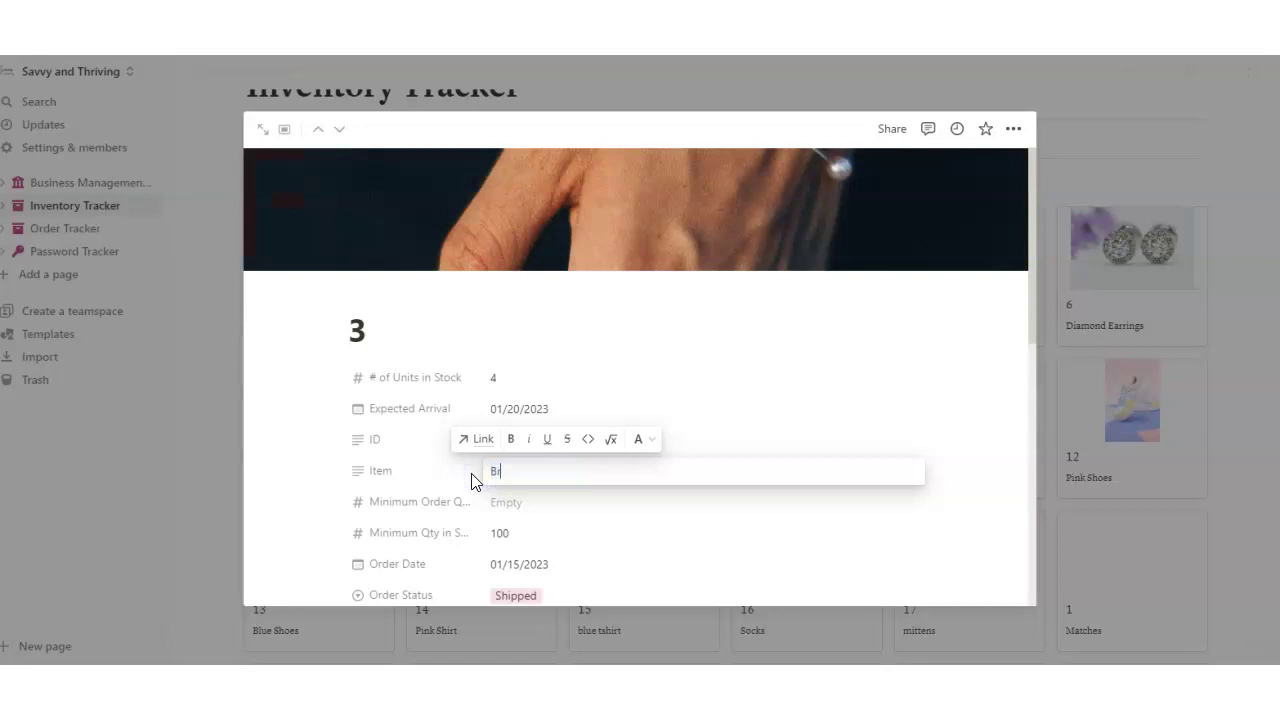
text(acelet)
click(473, 482)
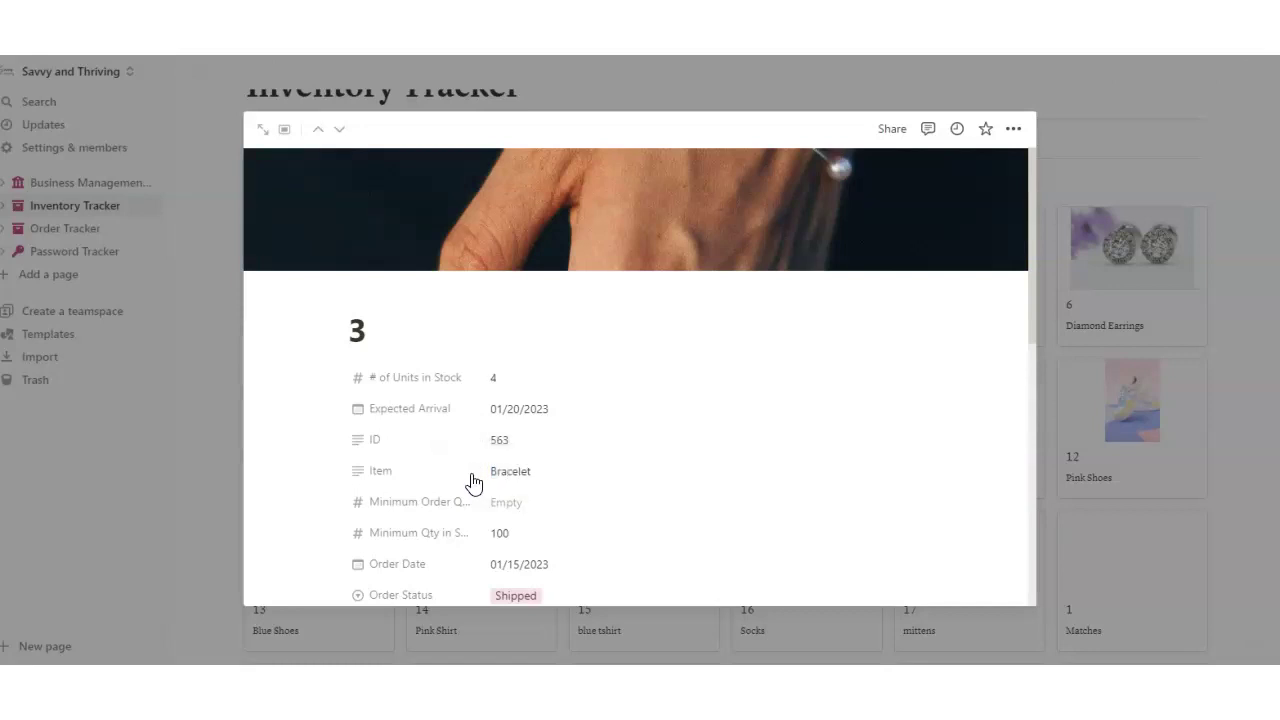
click(375, 335)
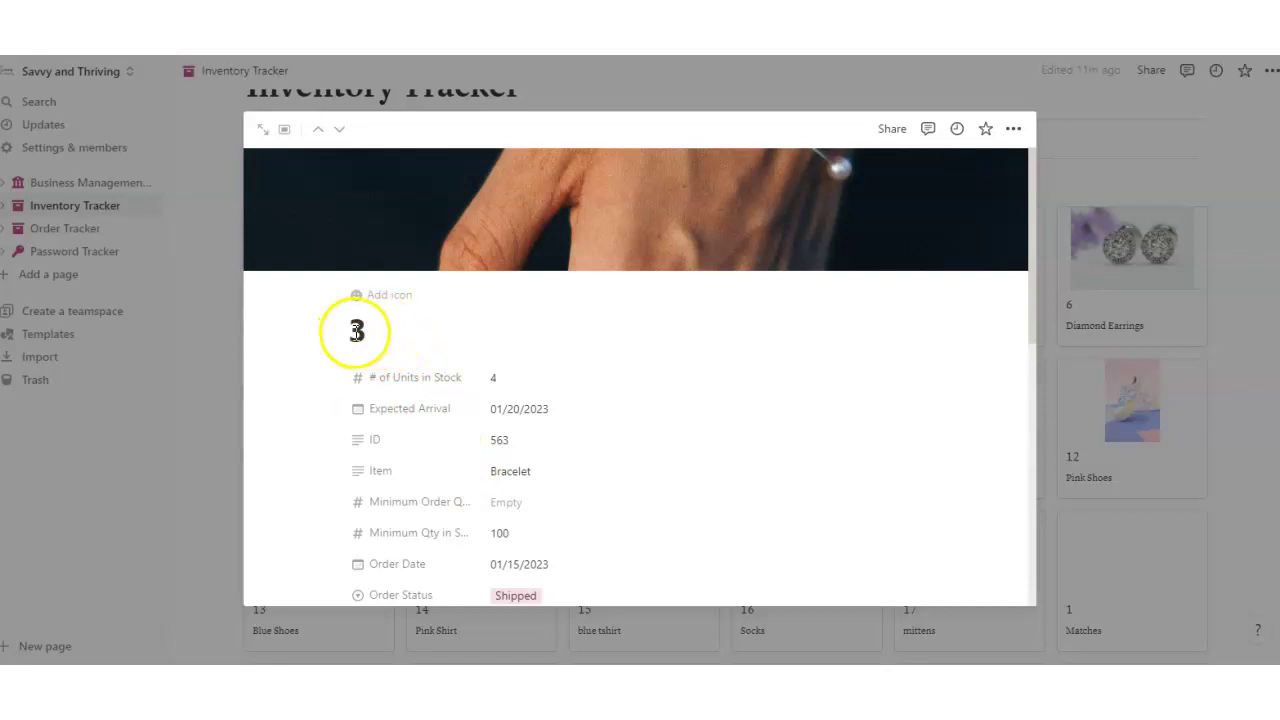
scroll(500, 443, down, 4)
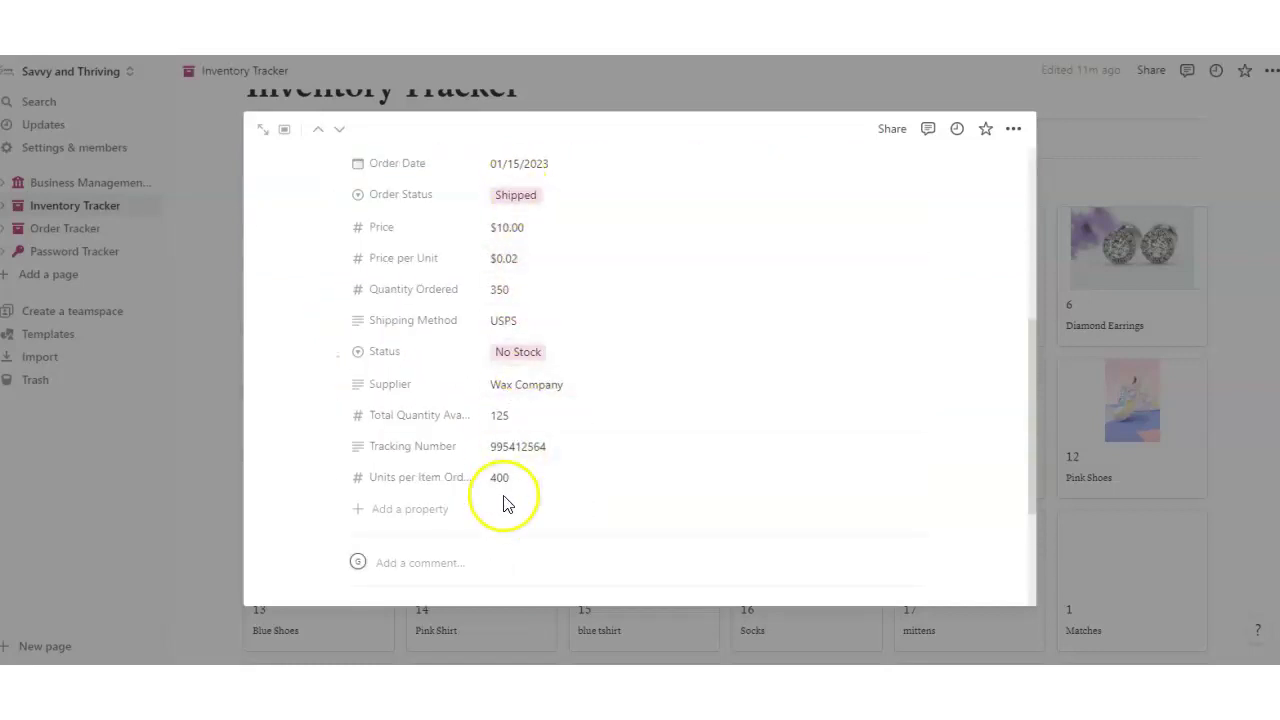
click(198, 537)
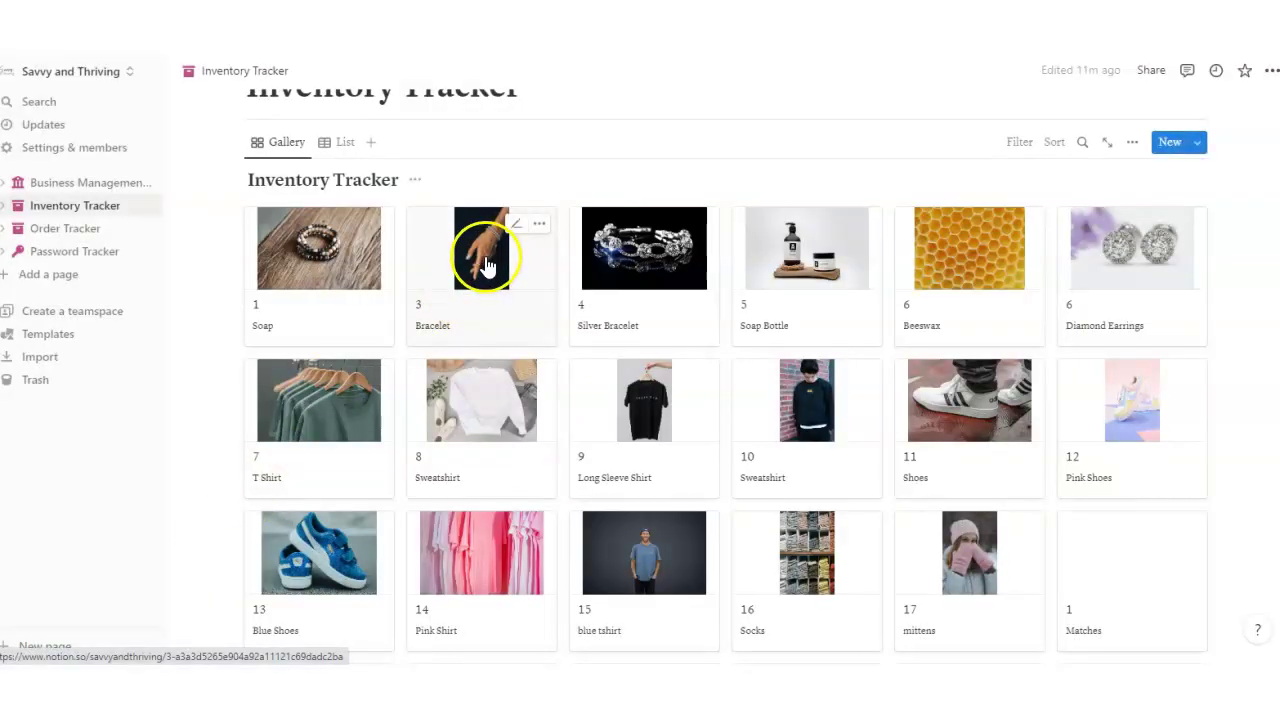
Step: Return to the table view and delete the three duplicate Matches rows
click(340, 142)
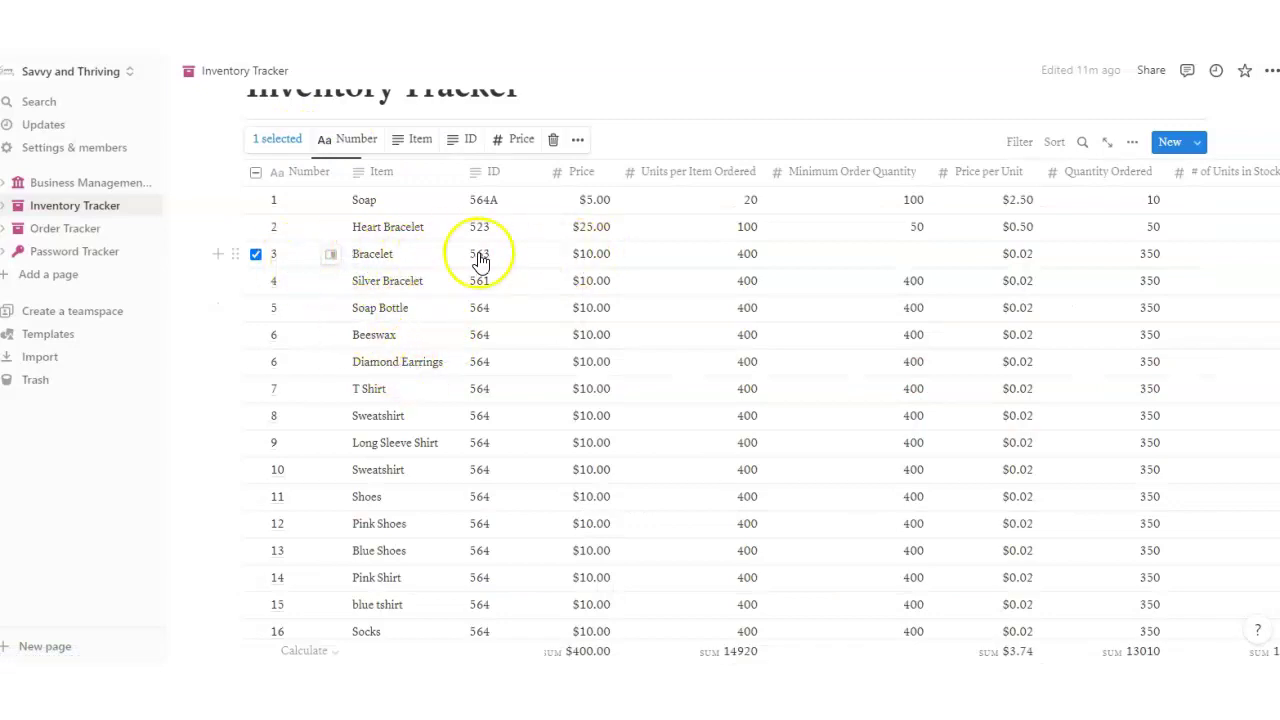
scroll(245, 400, down, 10)
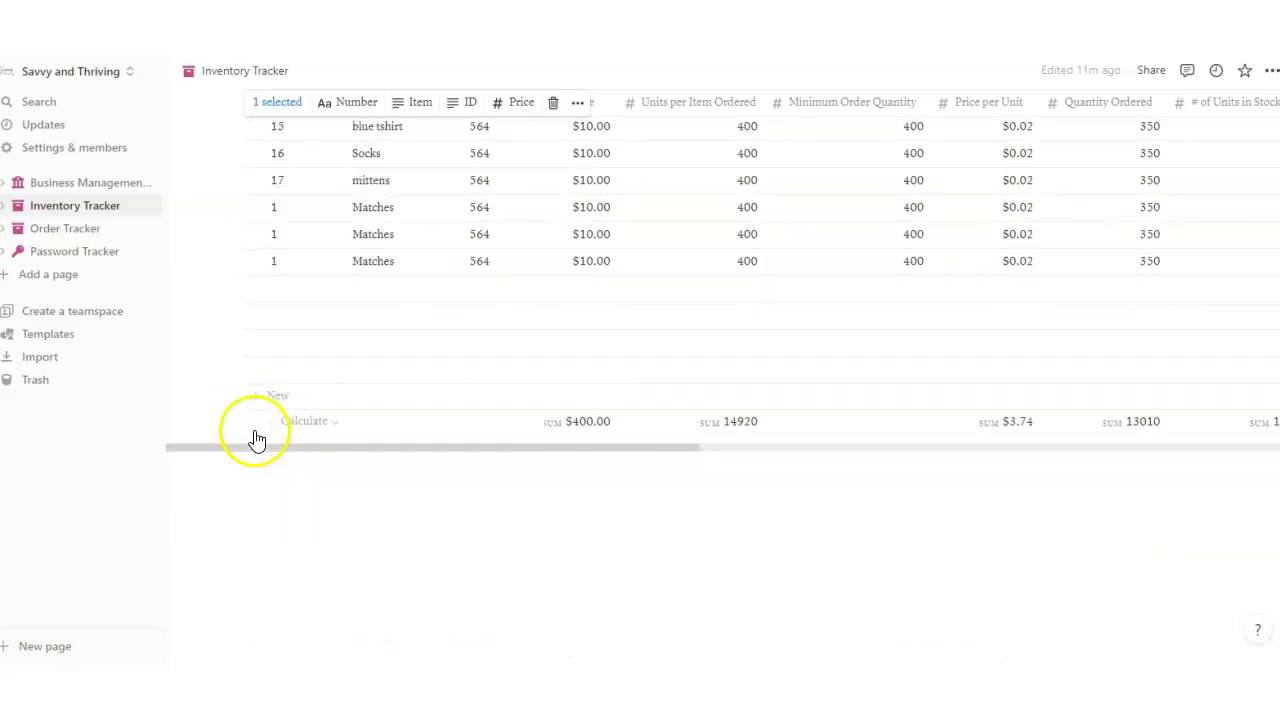
drag(200, 256, 297, 168)
click(561, 104)
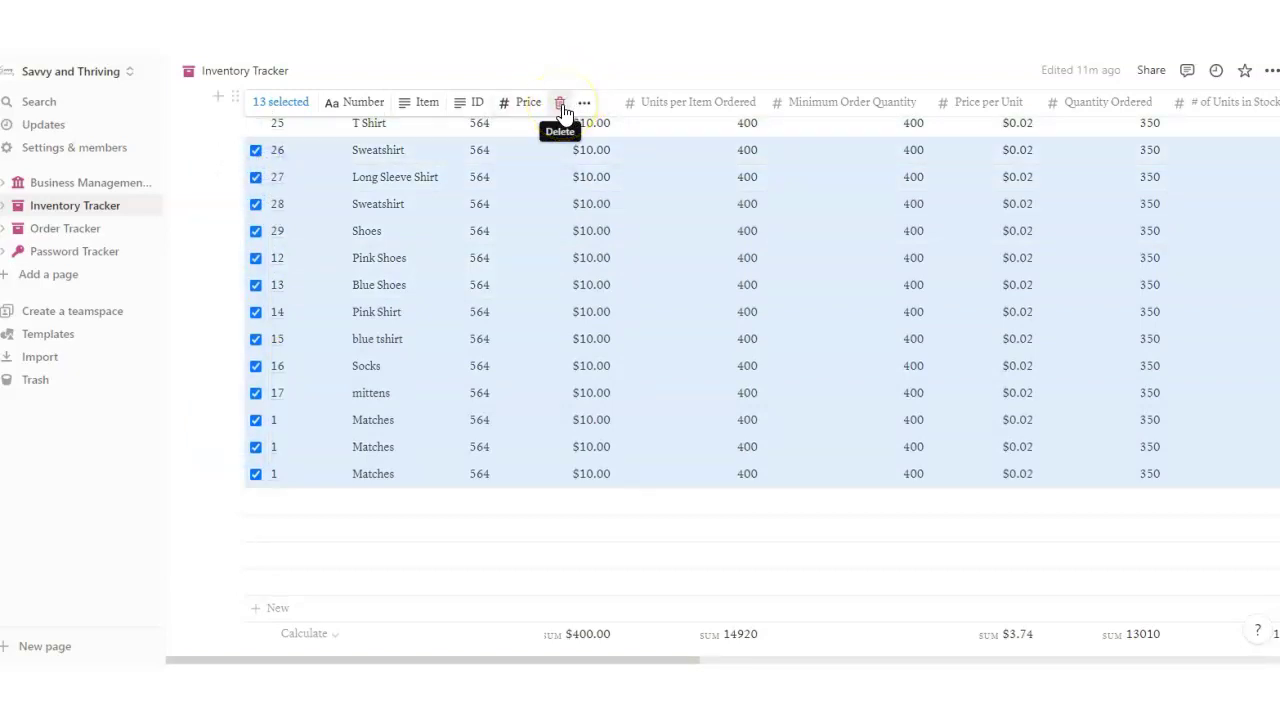
click(192, 519)
drag(214, 474, 247, 418)
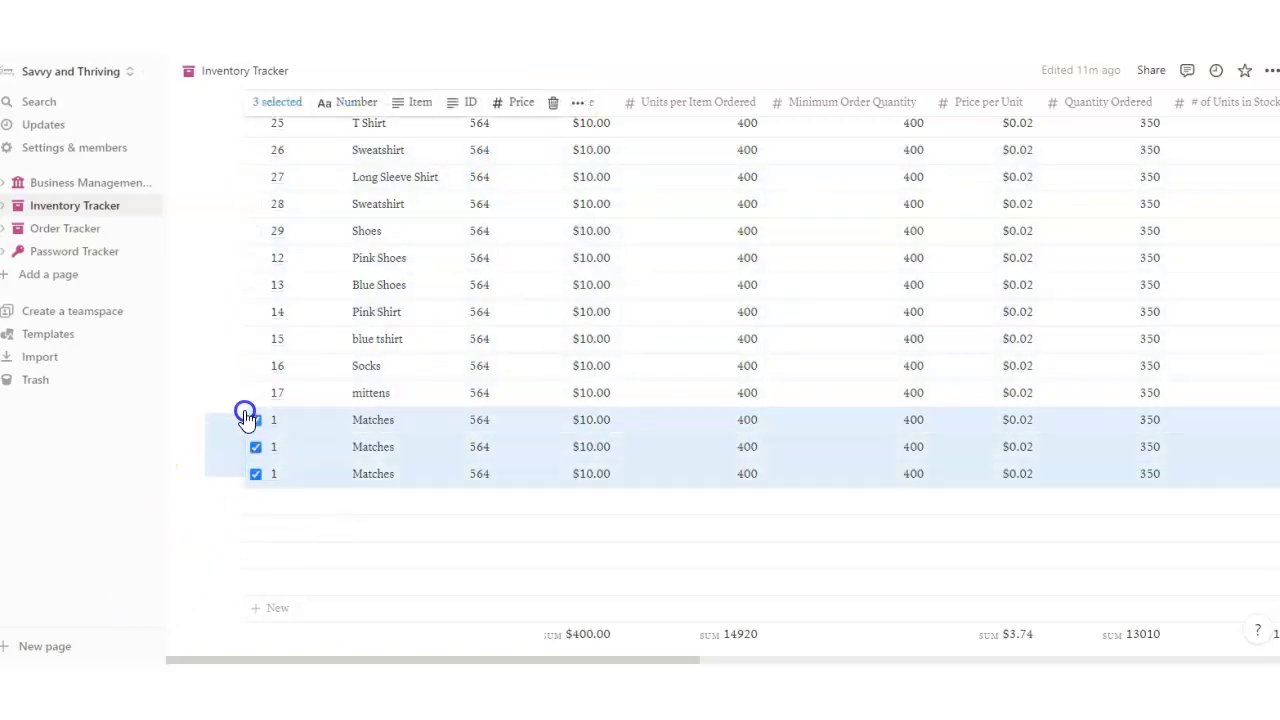
click(552, 103)
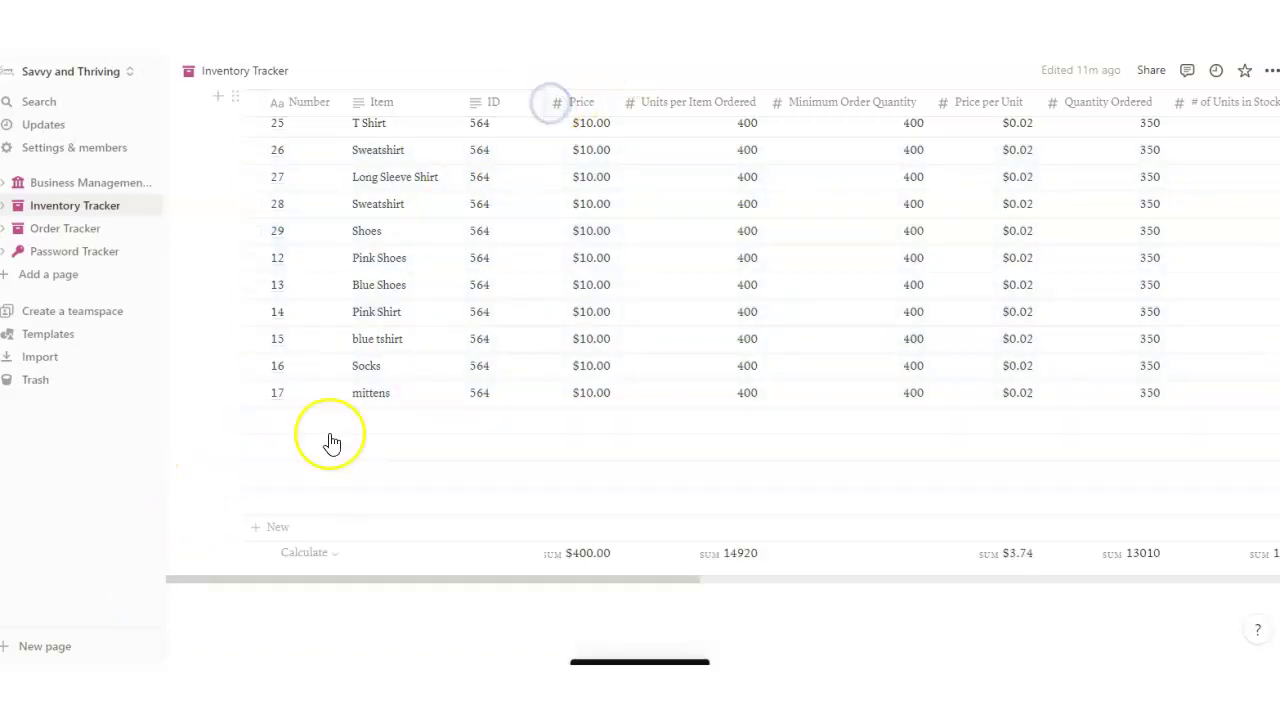
click(285, 422)
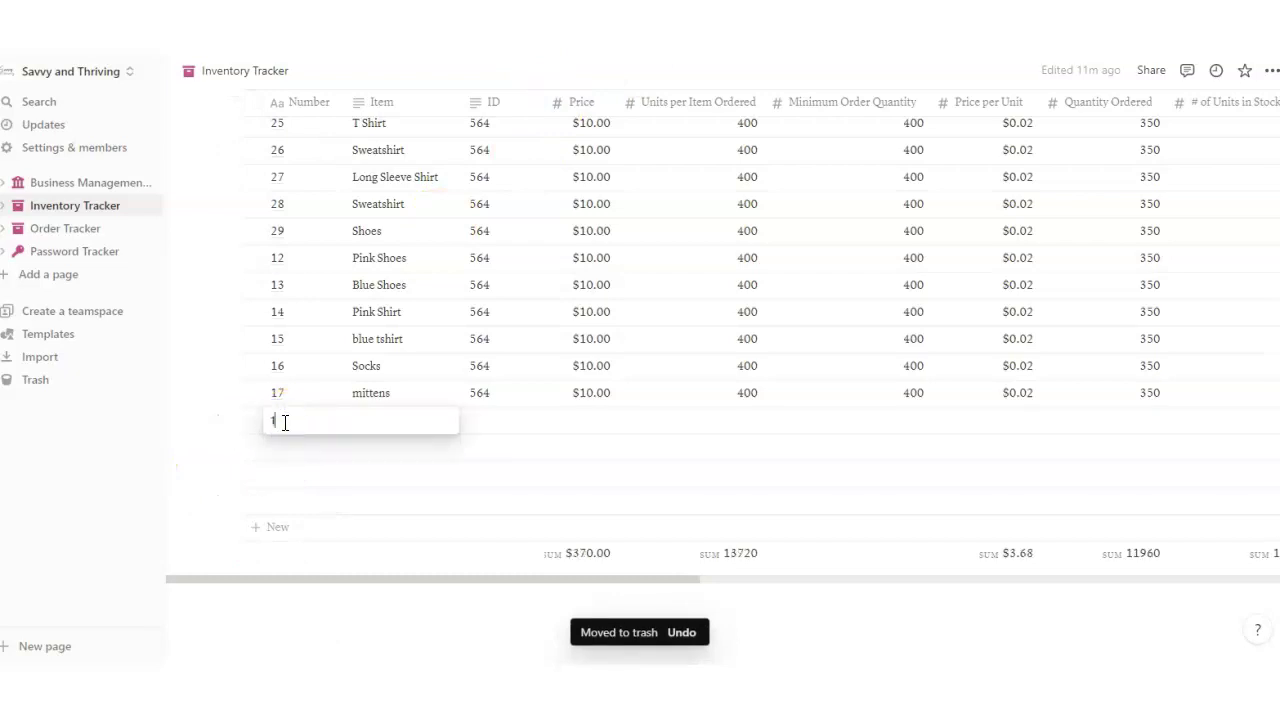
Step: Fill the new bottom row with number 18 and item Socks
key(Tab)
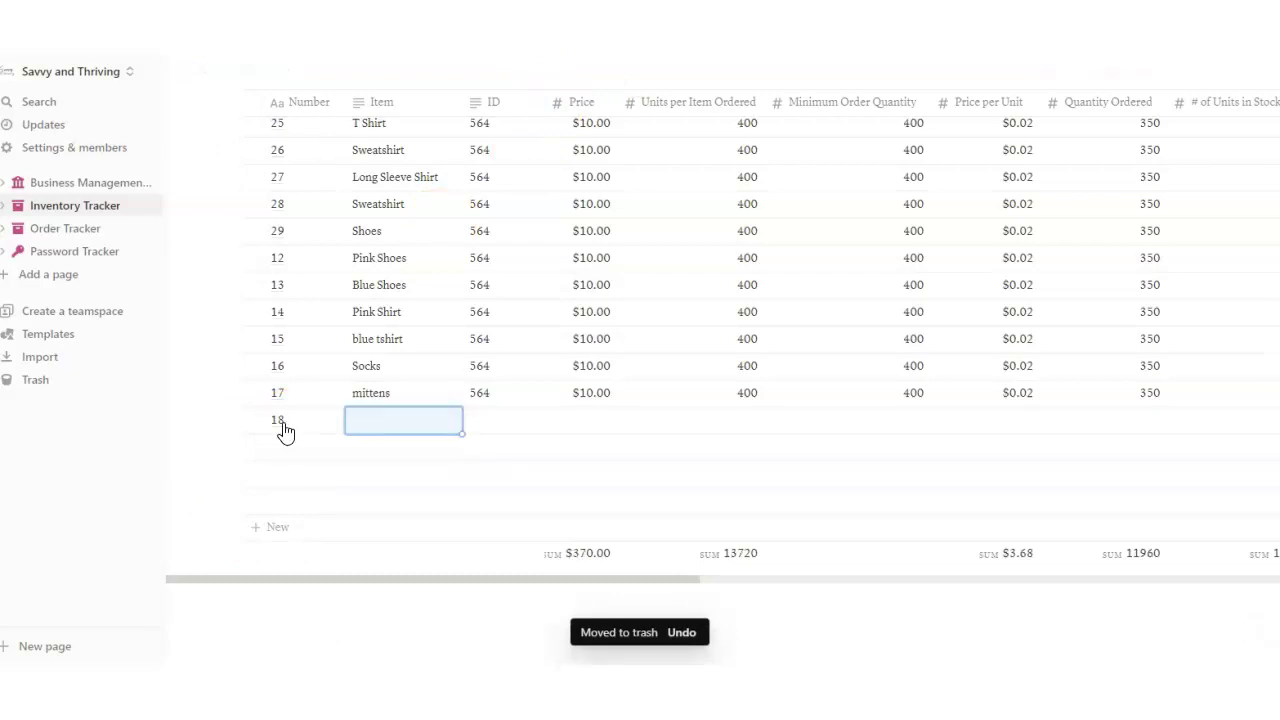
text(So)
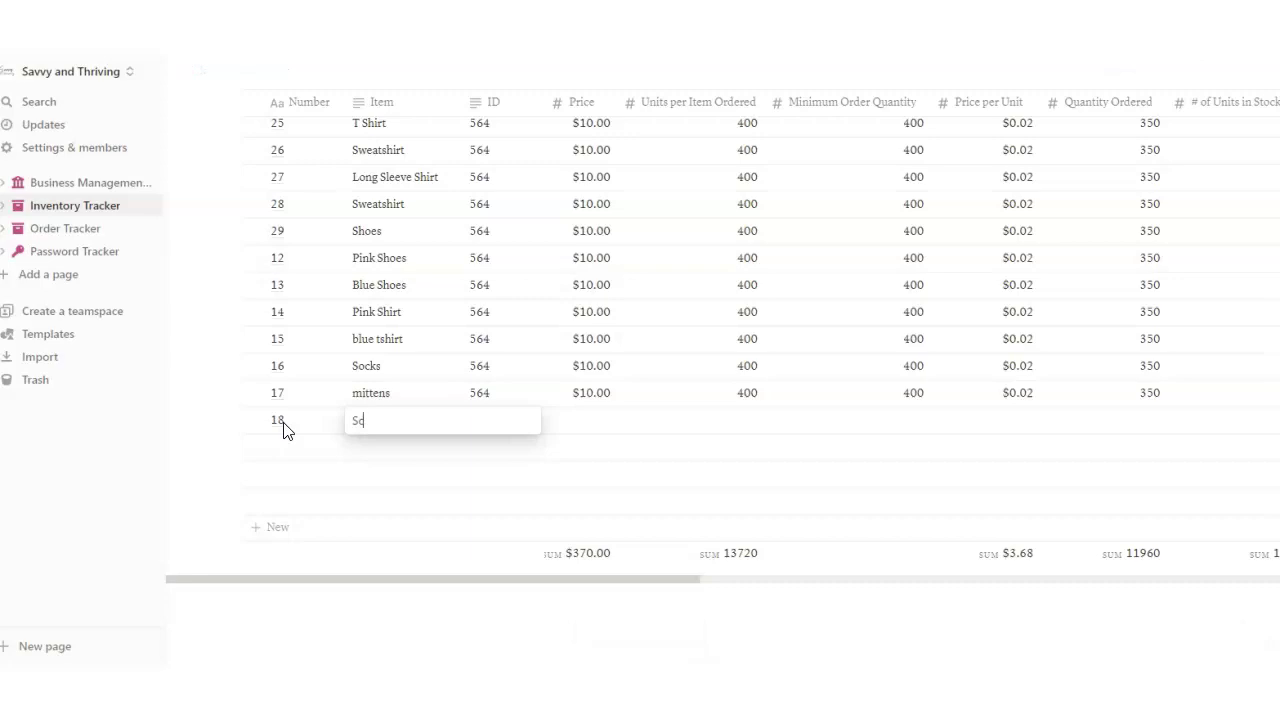
text(cks)
key(Tab)
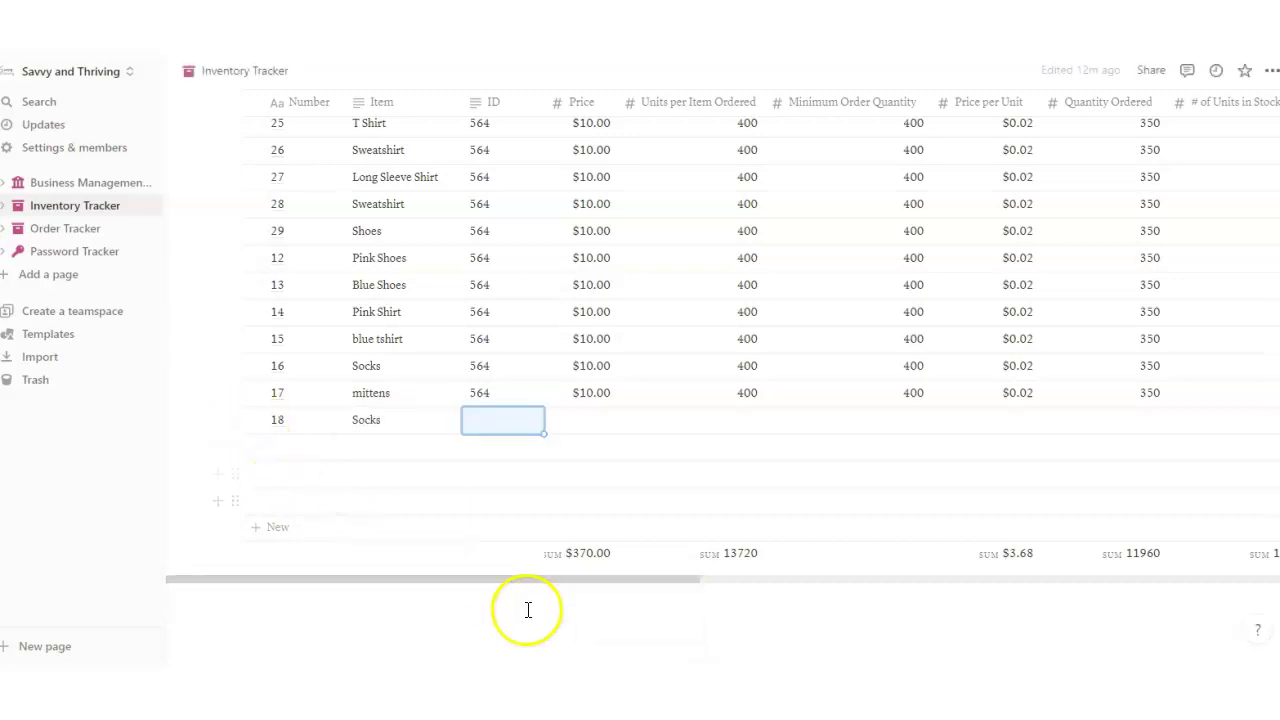
click(720, 576)
scroll(366, 357, up, 10)
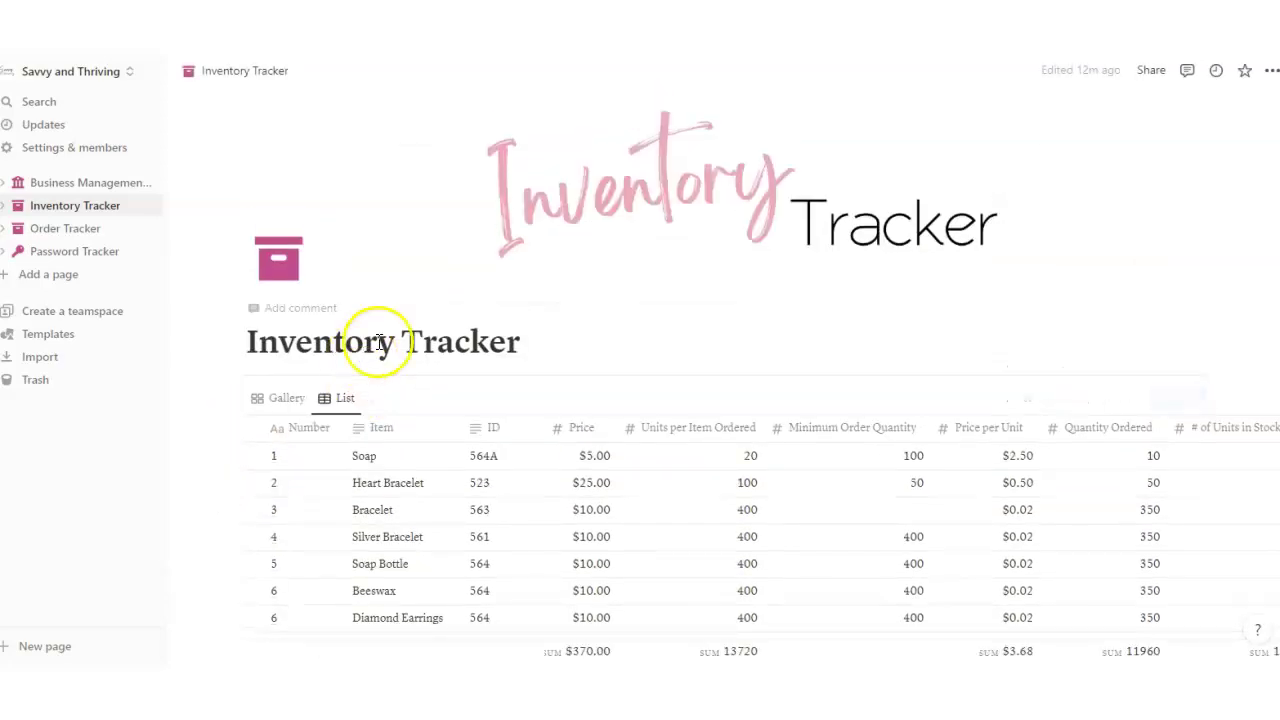